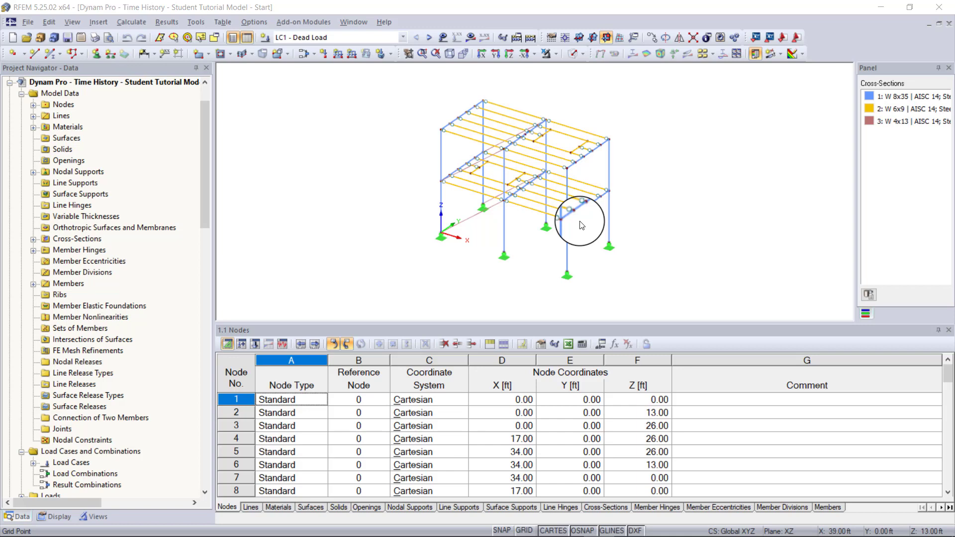
- Display the loads of load case LC2 - Machine load on the frame model
middle_click_drag(602, 171, 596, 173)
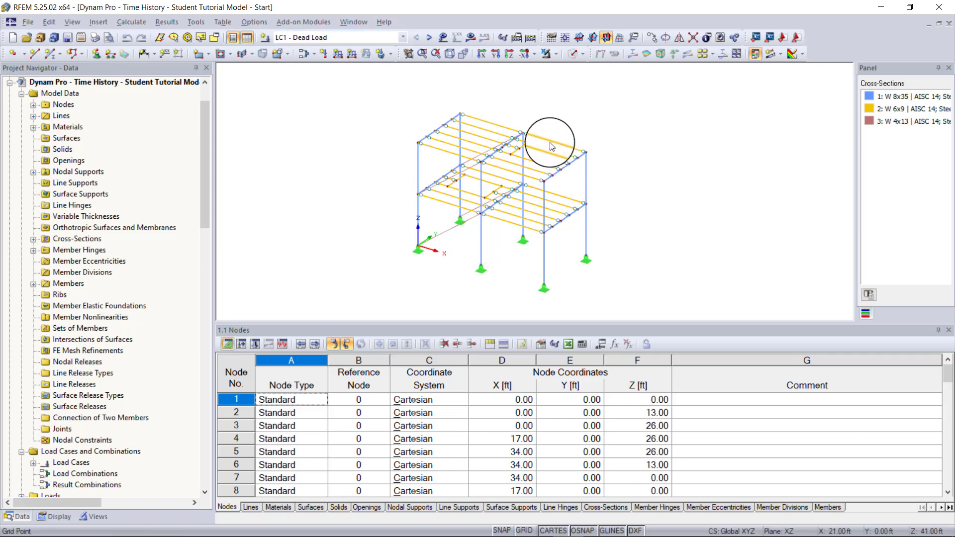
left_click(384, 41)
left_click(373, 55)
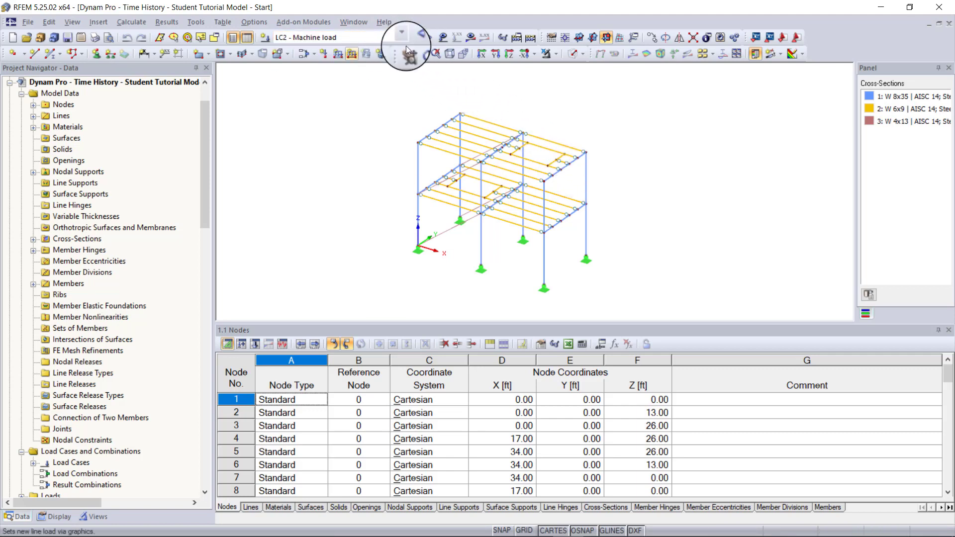
left_click(439, 40)
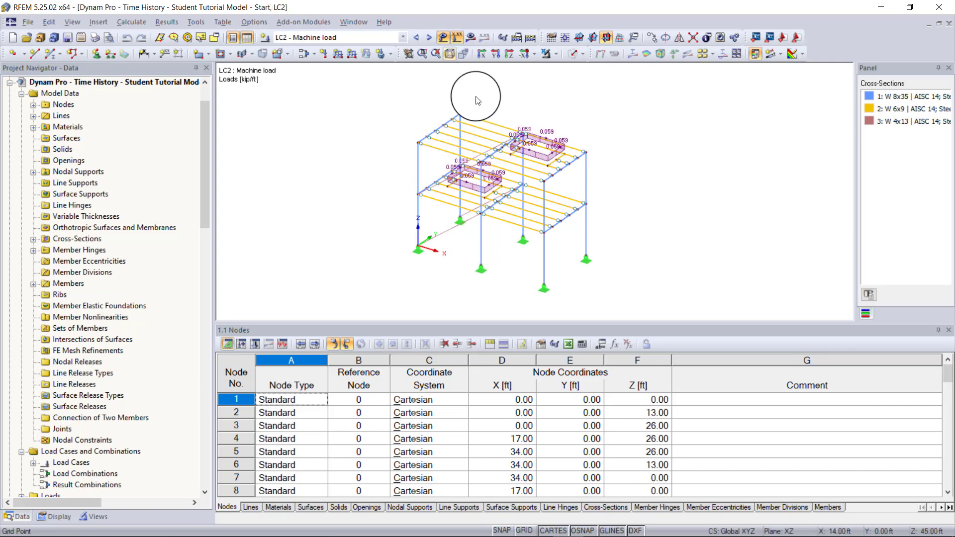
scroll(551, 217, "up", 5)
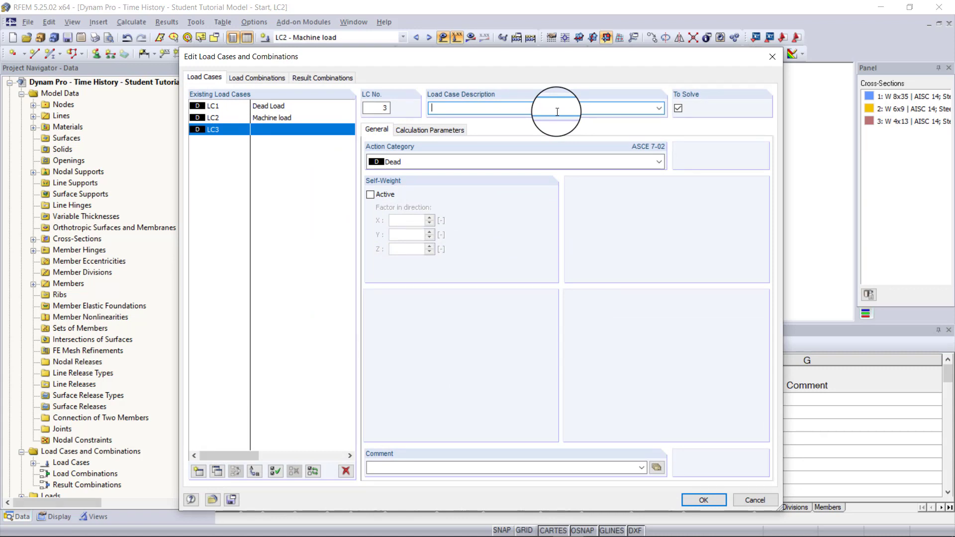
- Set the description of the new load case LC3 to "Radial Forces Vertical"
type("Radial Forces Vertical")
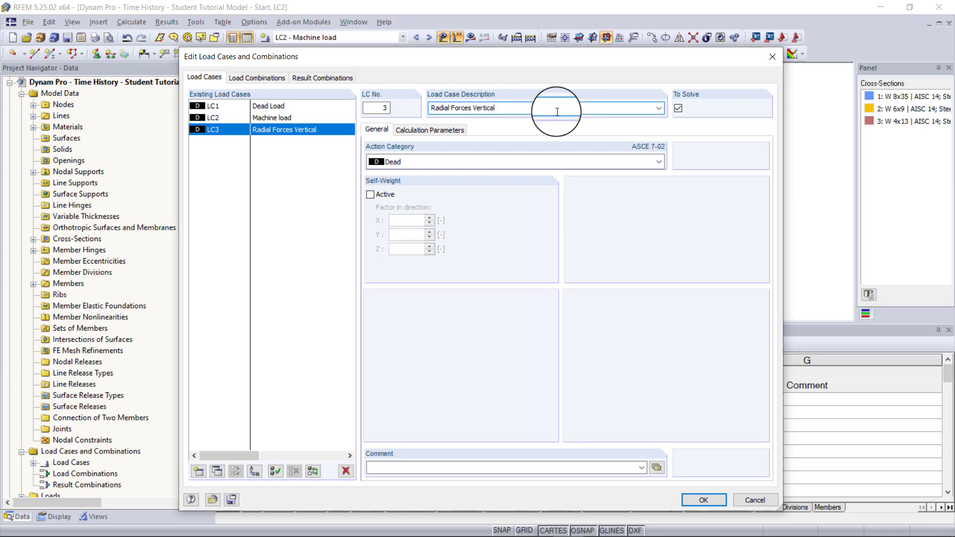
- Copy load case LC3 to LC4, describe the copy as "Radial Forces Horizon" and accept the load cases
left_click(222, 470)
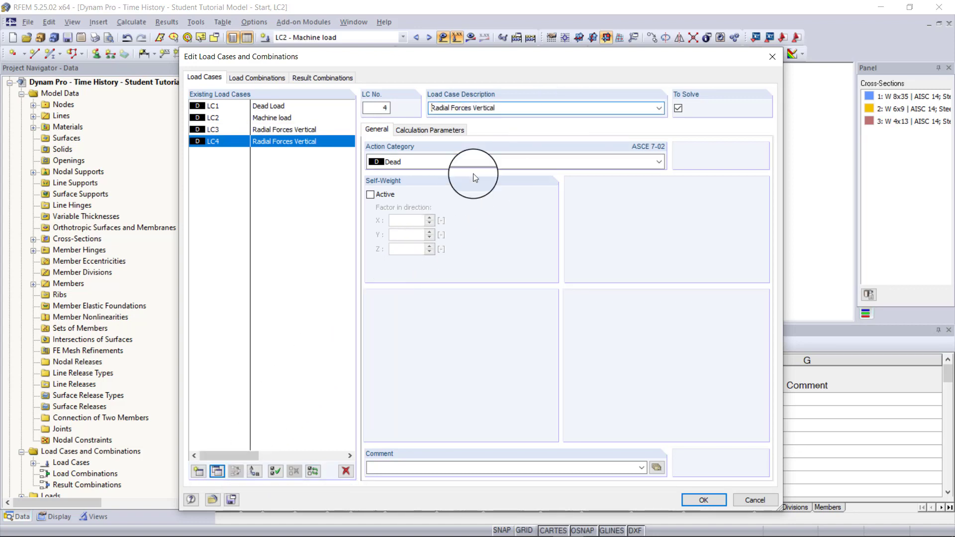
key("BackSpace")
key("BackSpace")
key("BackSpace")
key("BackSpace")
key("BackSpace")
key("BackSpace")
key("BackSpace")
key("BackSpace")
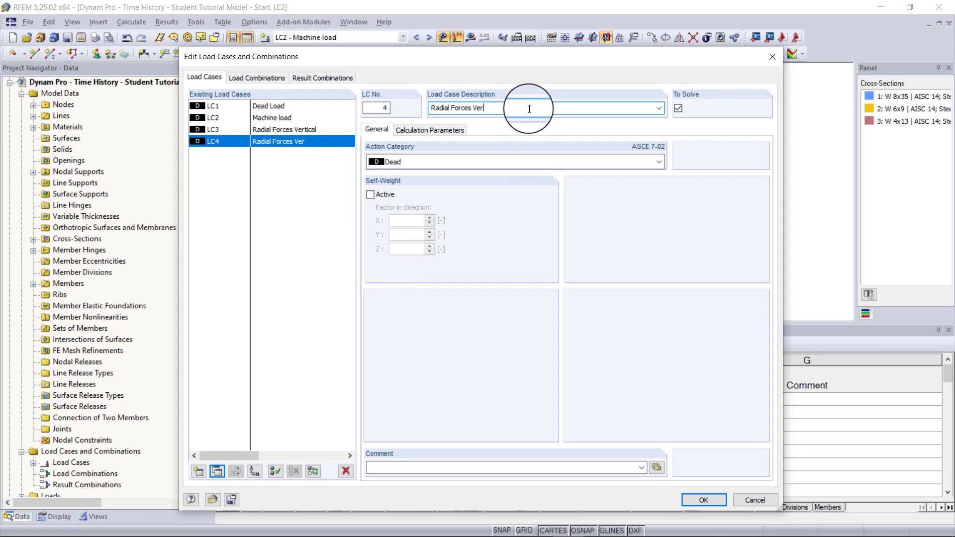
type("Horizon")
left_click(697, 501)
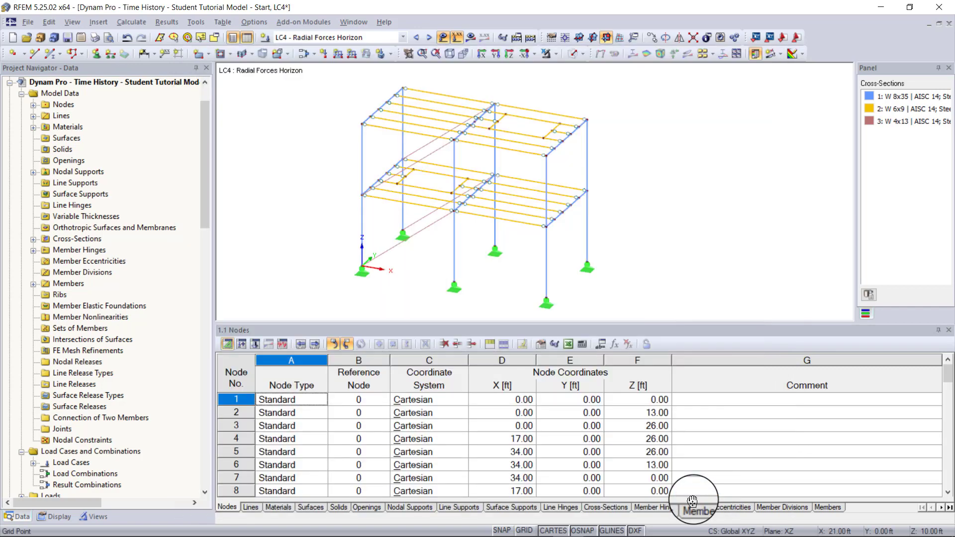
- In load case LC3, define a uniform member force load of 0.05 kip/ft in global ZL, accepting the deletion of results
left_click(357, 36)
left_click(357, 66)
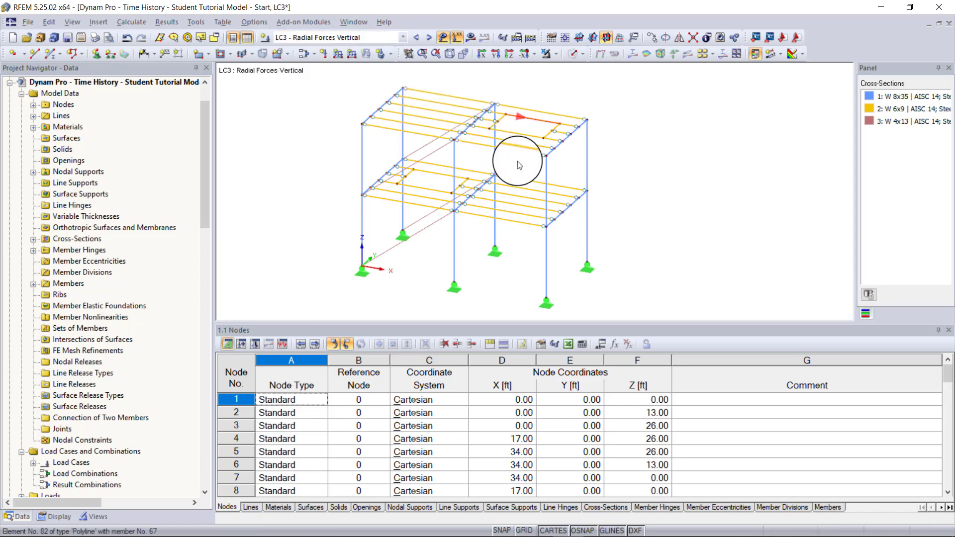
middle_click_drag(542, 138, 522, 166)
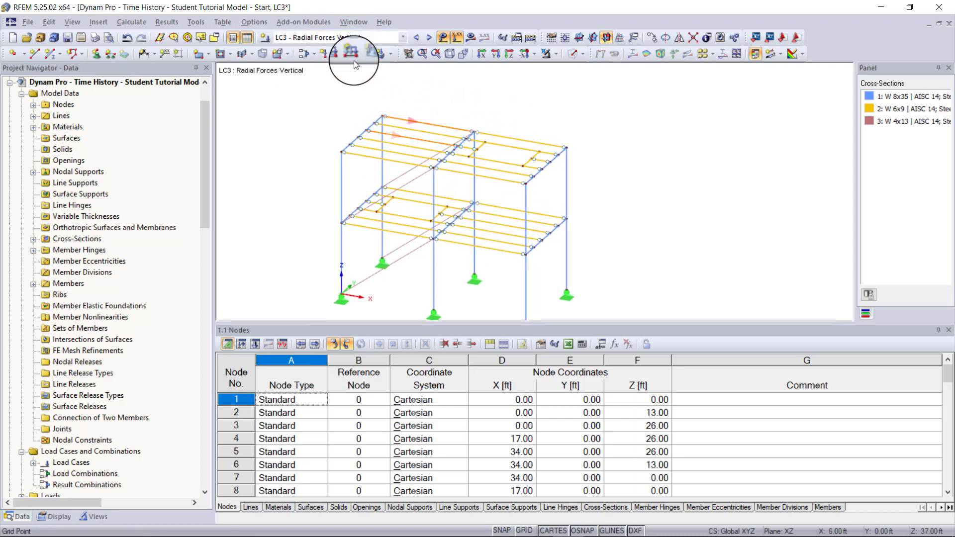
left_click(339, 54)
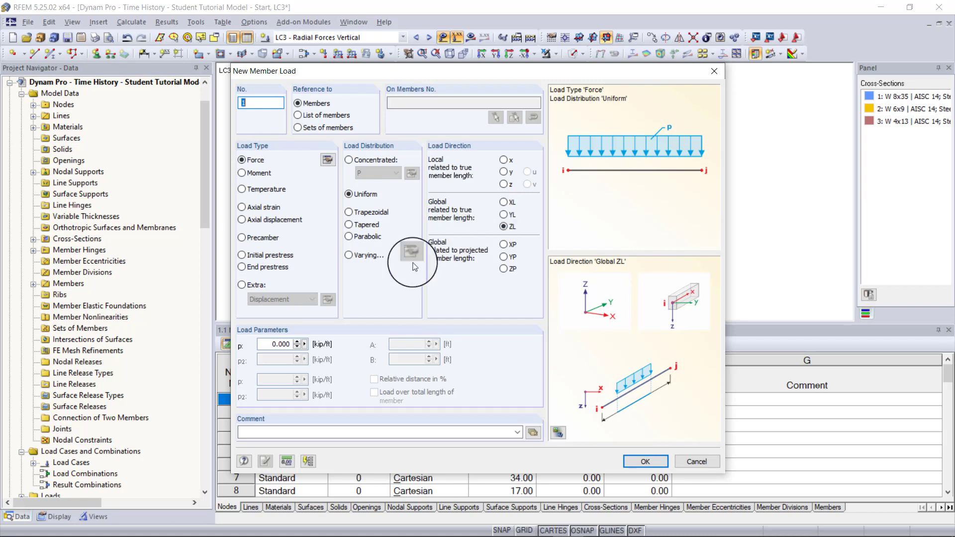
left_click(279, 343)
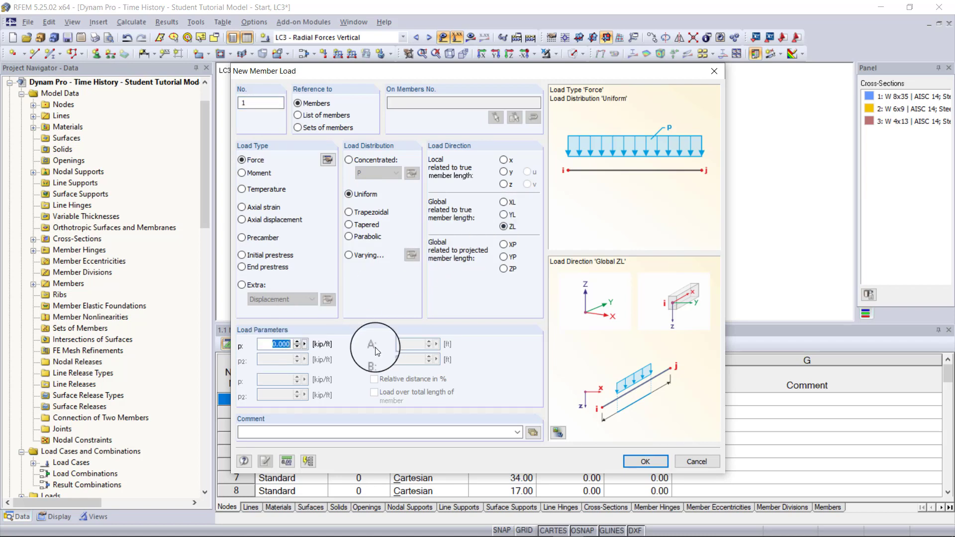
type("0.05")
left_click(642, 462)
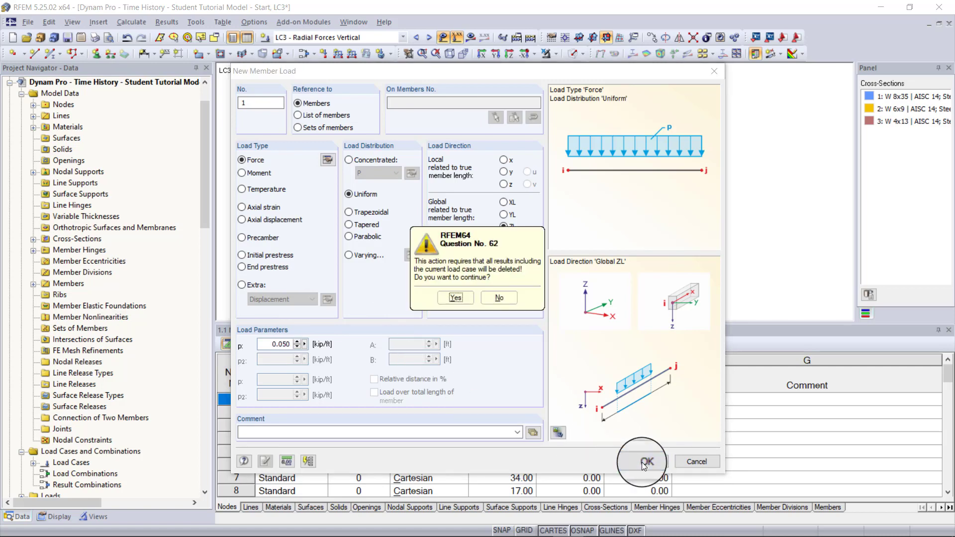
left_click(454, 298)
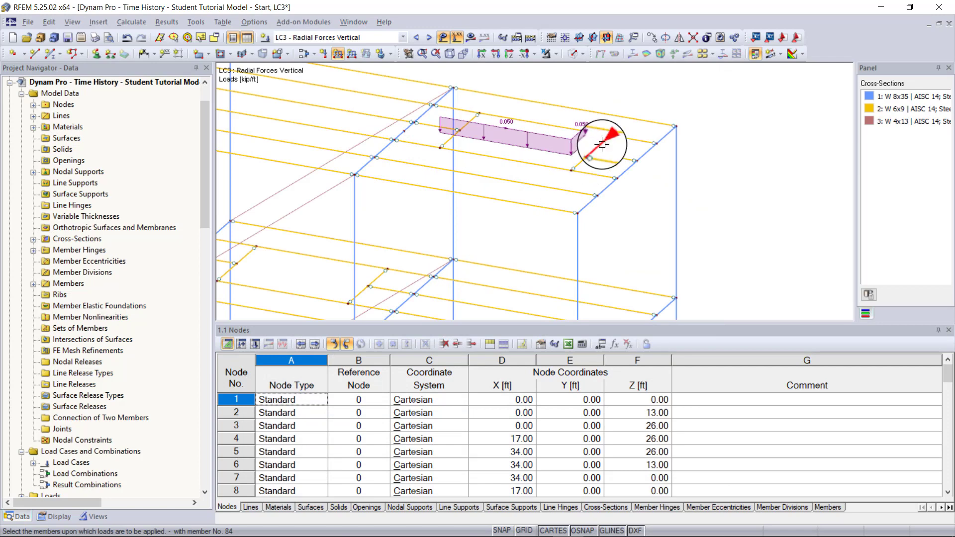
- Apply the vertical uniform load to the members forming the machine rectangle on the upper floor
left_click(546, 122)
left_click(469, 121)
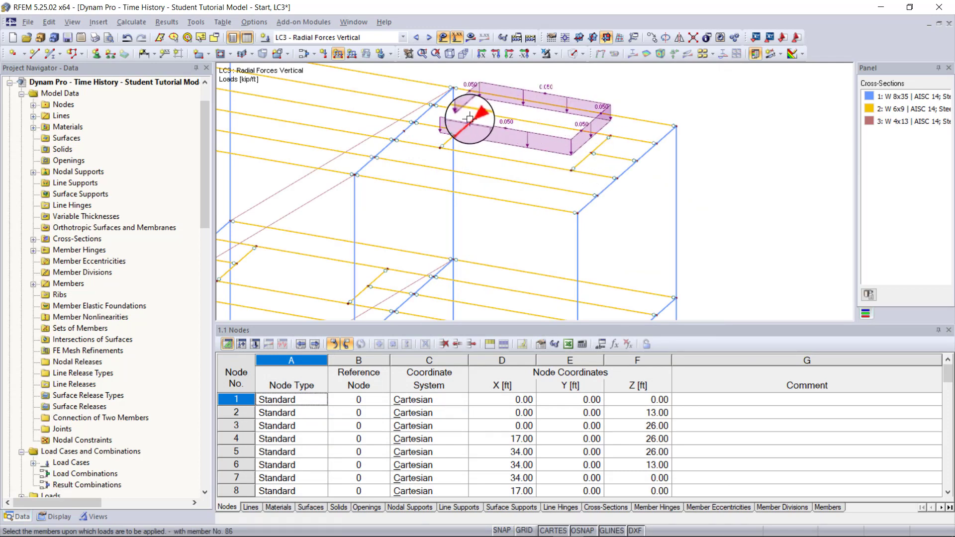
left_click(449, 142)
- Apply the same vertical uniform load to the members forming the machine rectangle on the lower floor and finish placing loads
middle_click_drag(283, 227, 465, 185)
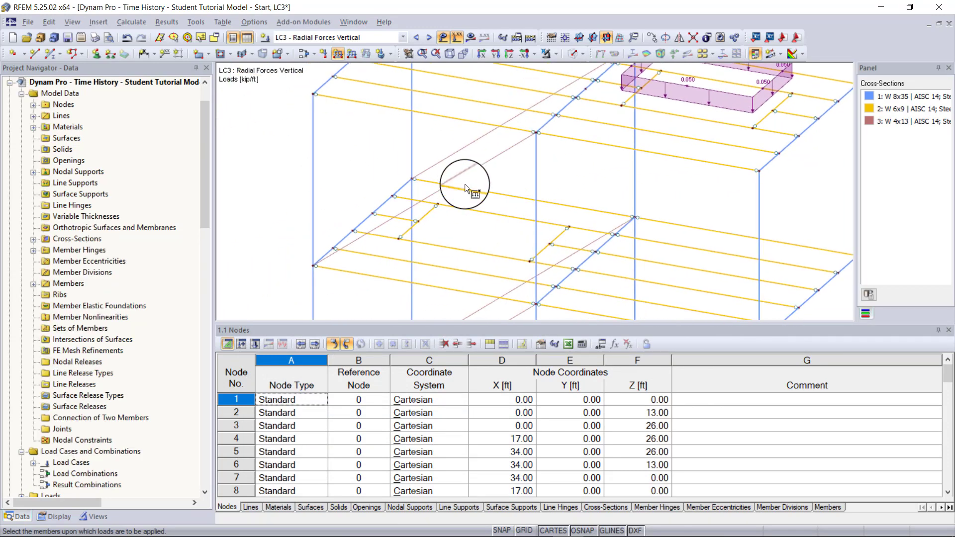
left_click(491, 255)
left_click(409, 226)
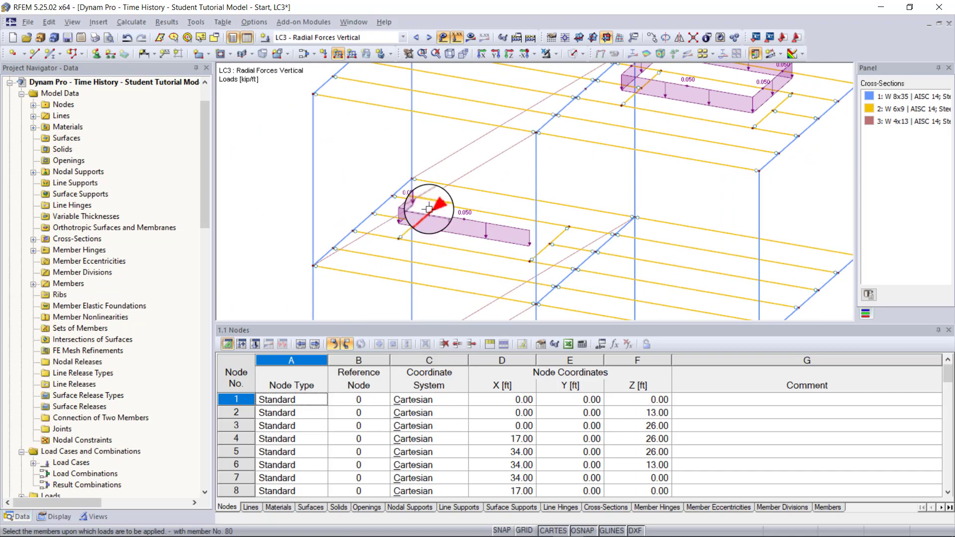
left_click(456, 205)
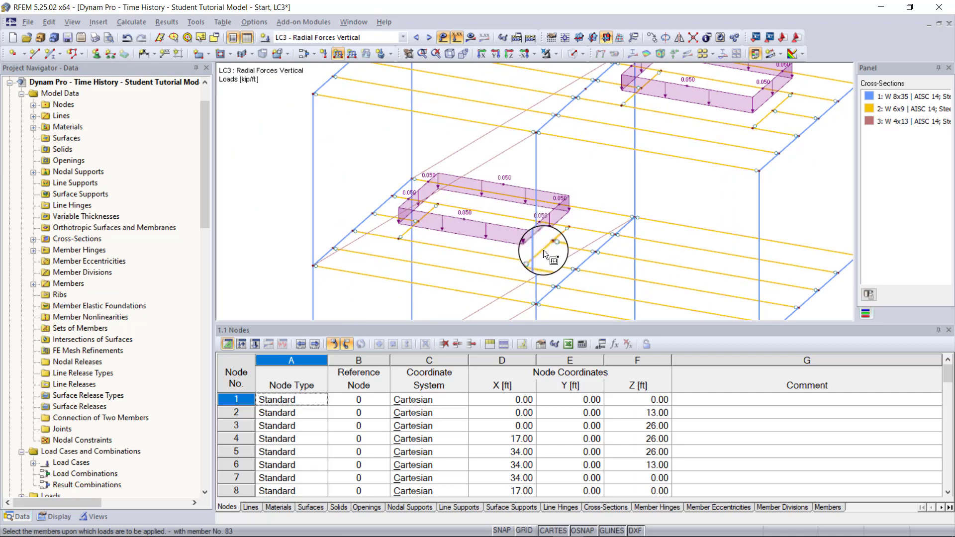
scroll(543, 249, "down", 5)
middle_click_drag(629, 218, 552, 193)
key("Escape")
scroll(551, 193, "up", 4)
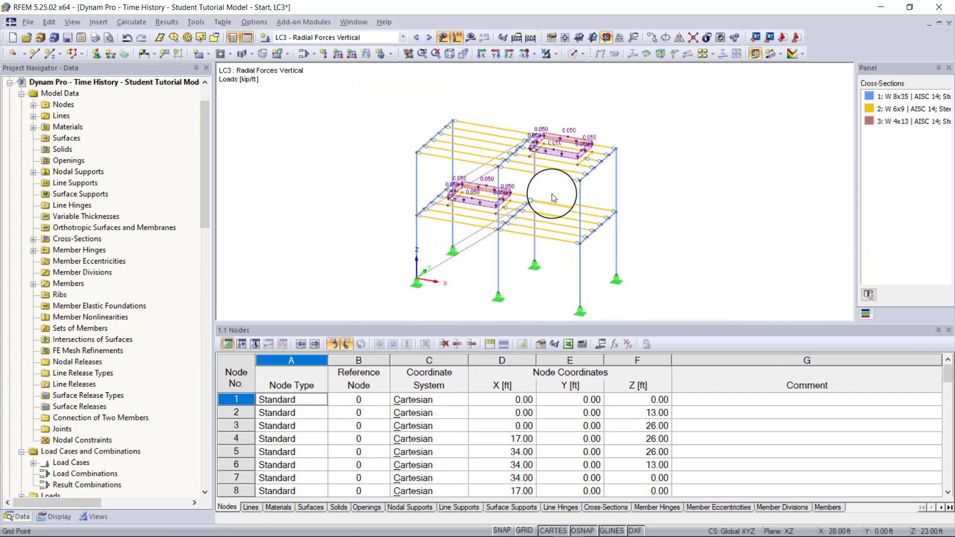
middle_click_drag(567, 155, 550, 195)
- In load case LC4, define a uniform member force load of 0.05 kip/ft in the global XL direction
left_click(398, 37)
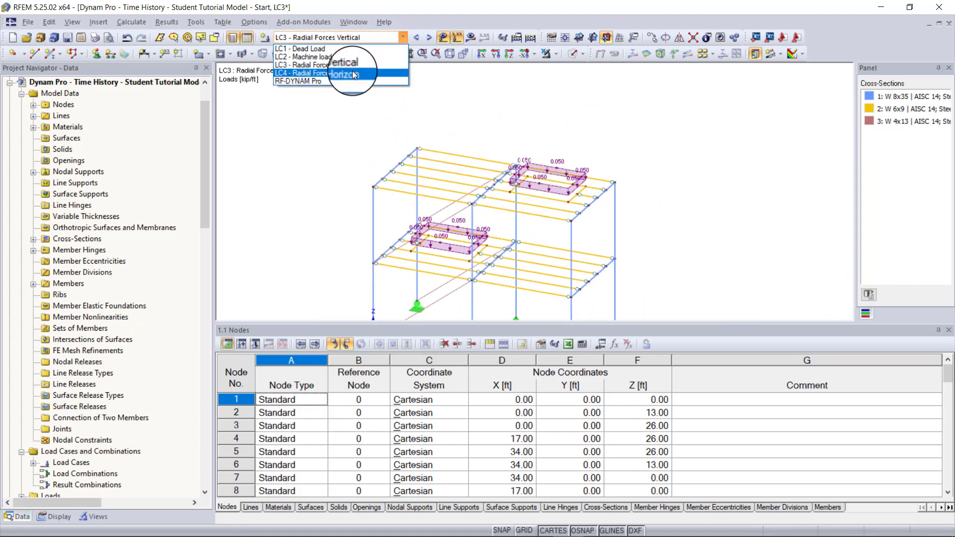
left_click(380, 72)
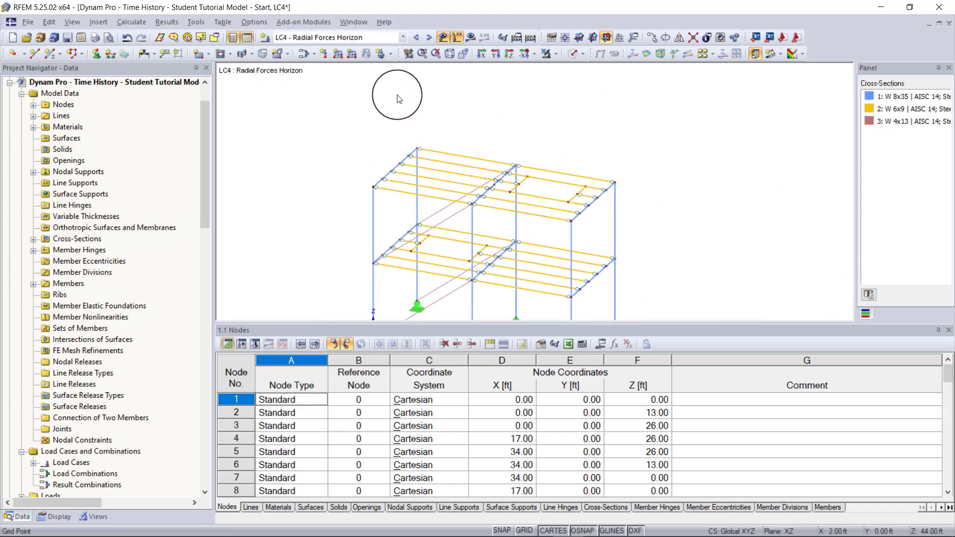
left_click(338, 53)
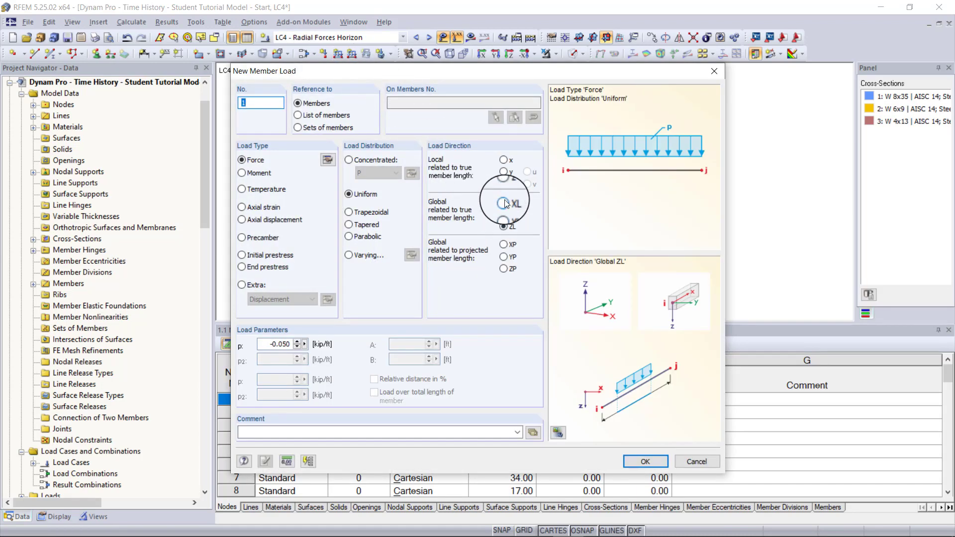
left_click(504, 203)
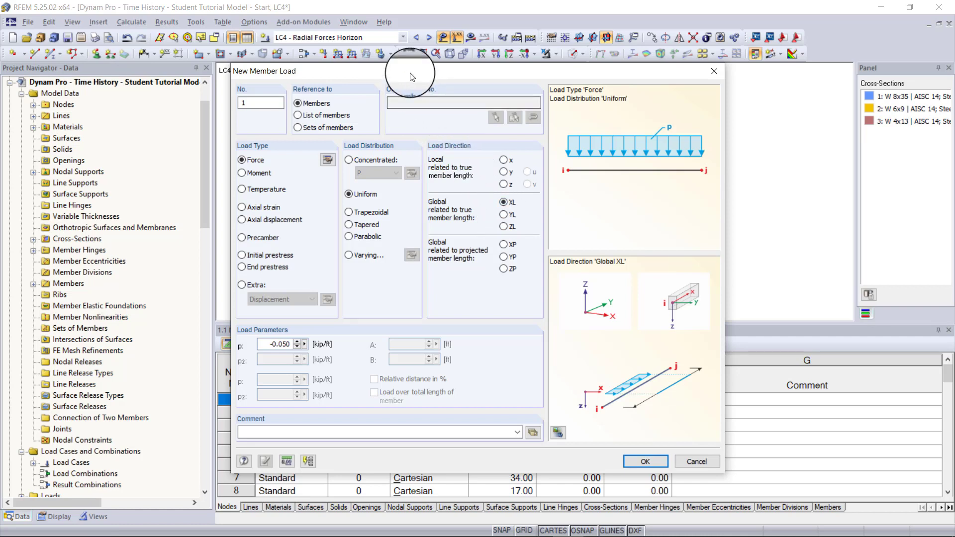
left_click_drag(412, 76, 556, 91)
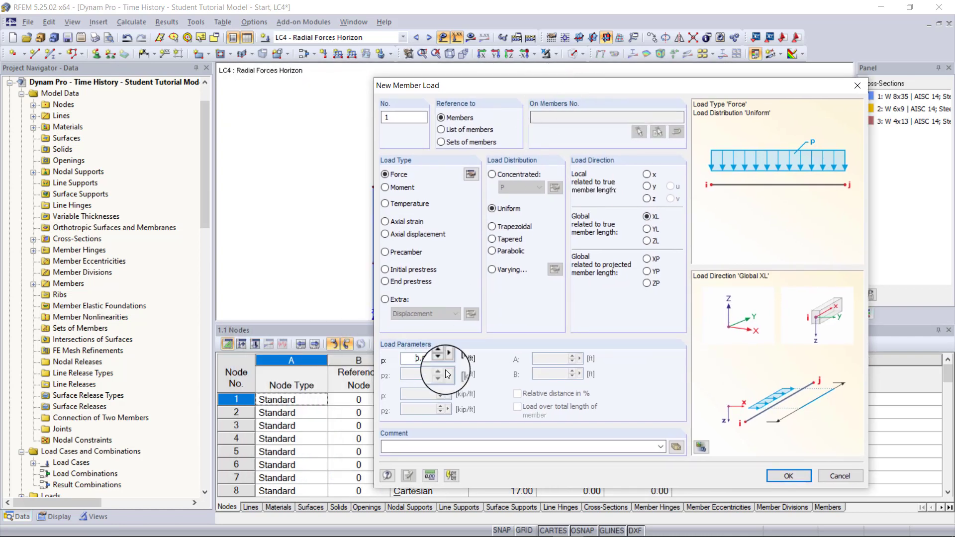
left_click(785, 477)
- Apply the horizontal uniform load to the members forming the machine rectangles on the upper and lower floors
scroll(522, 210, "up", 5)
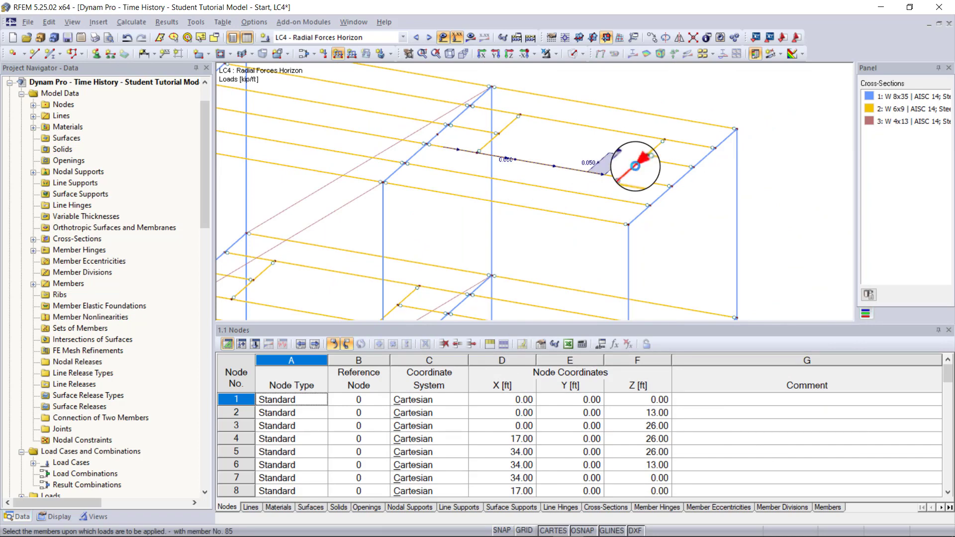
left_click(629, 164)
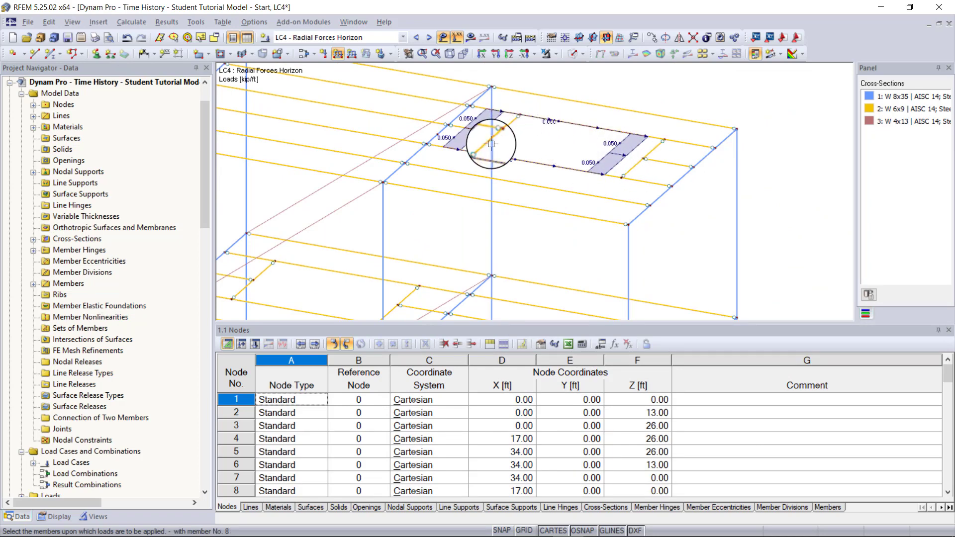
middle_click_drag(332, 249, 494, 155)
left_click(502, 224)
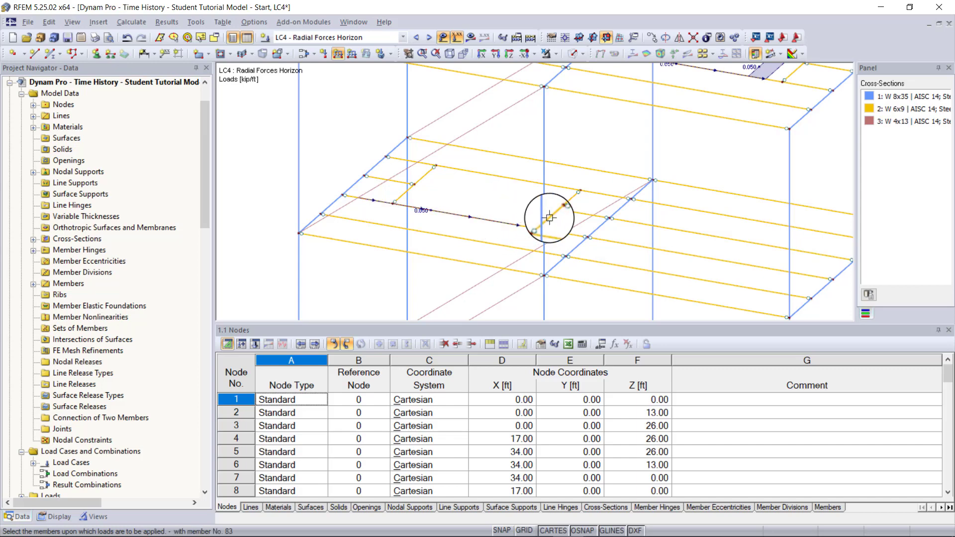
left_click(567, 199)
scroll(567, 199, "down", 7)
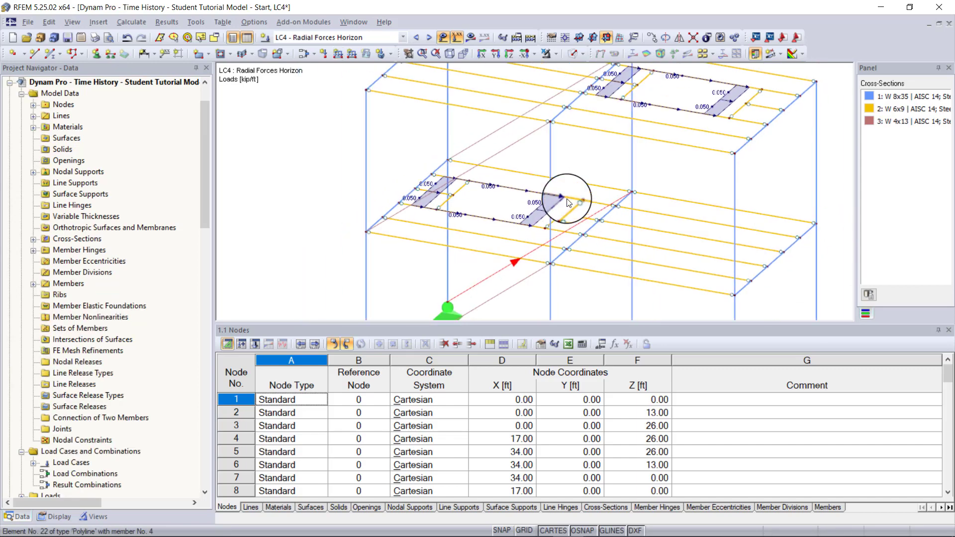
key("Escape")
middle_click_drag(567, 199, 508, 204)
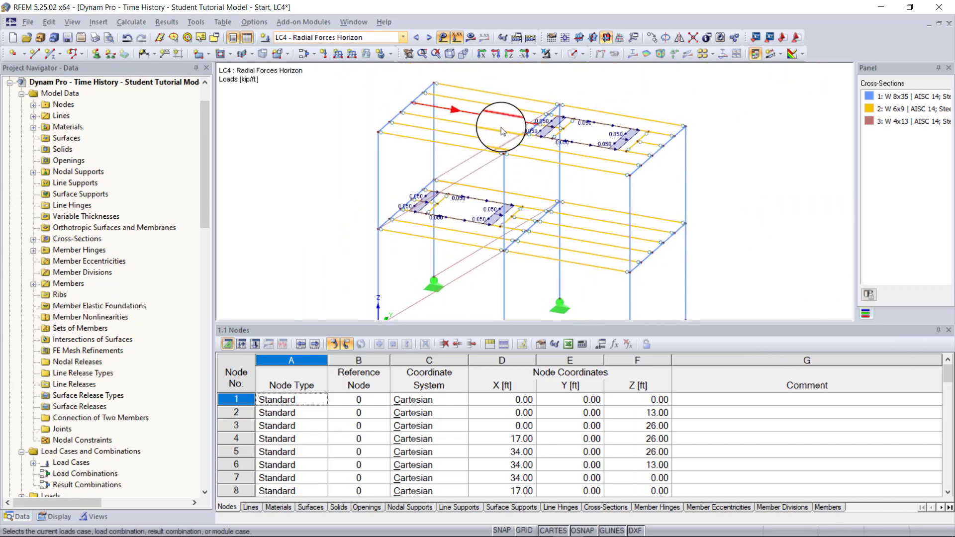
- Display load case LC3 - Radial Forces Vertical to review its member loads on the whole frame
left_click(417, 37)
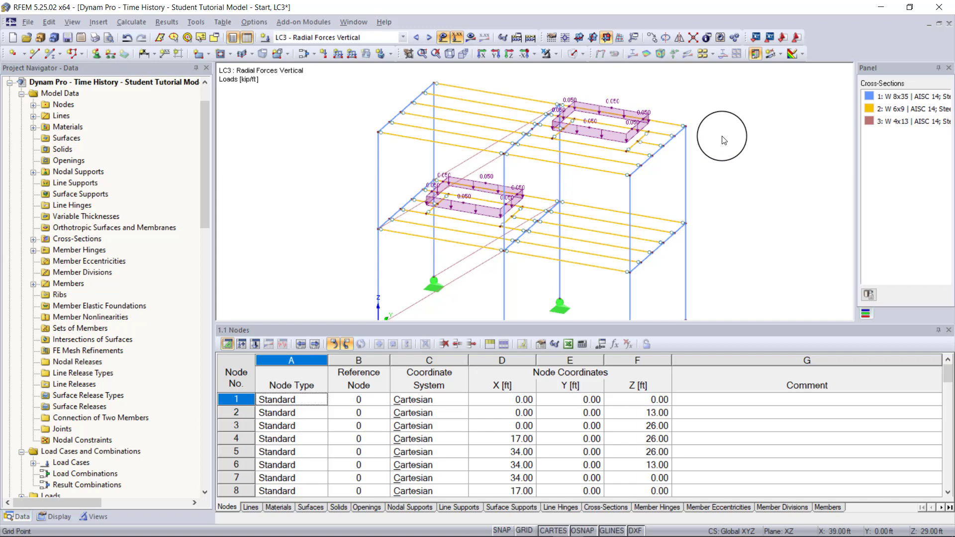
scroll(722, 136, "down", 2)
middle_click_drag(701, 140, 654, 112)
scroll(114, 236, "down", 1)
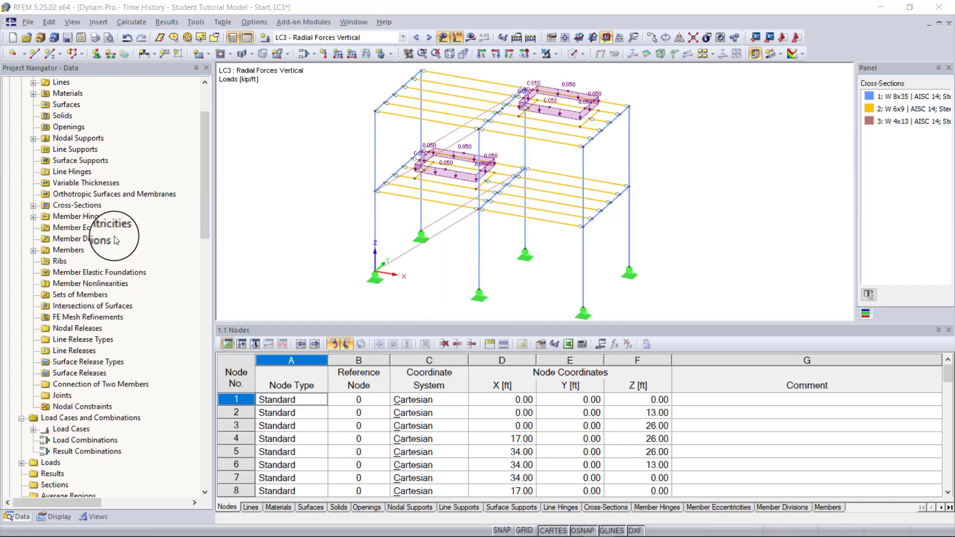
- Open the RF-DYNAM Pro dynamic analysis add-on module and activate the Natural vibrations and Mass combinations options
scroll(114, 241, "down", 9)
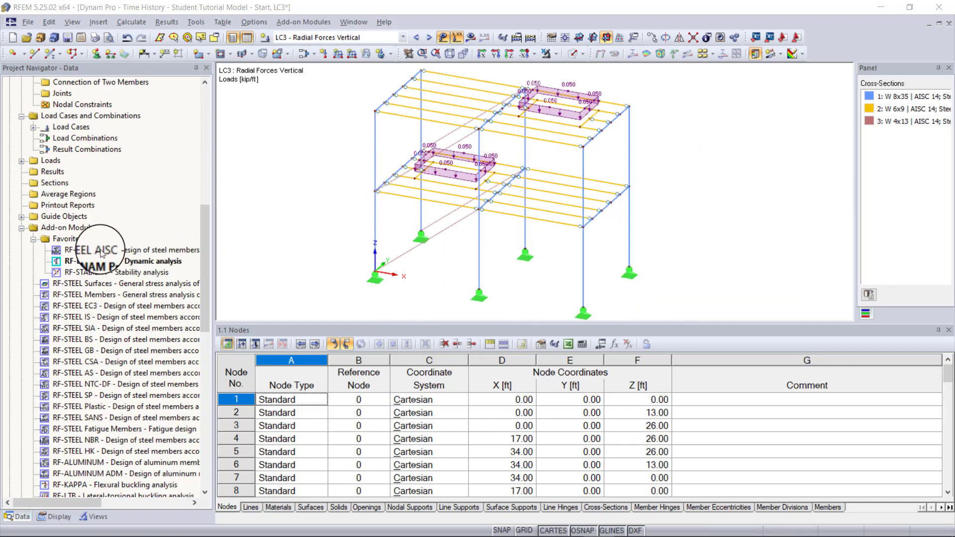
double_click(91, 261)
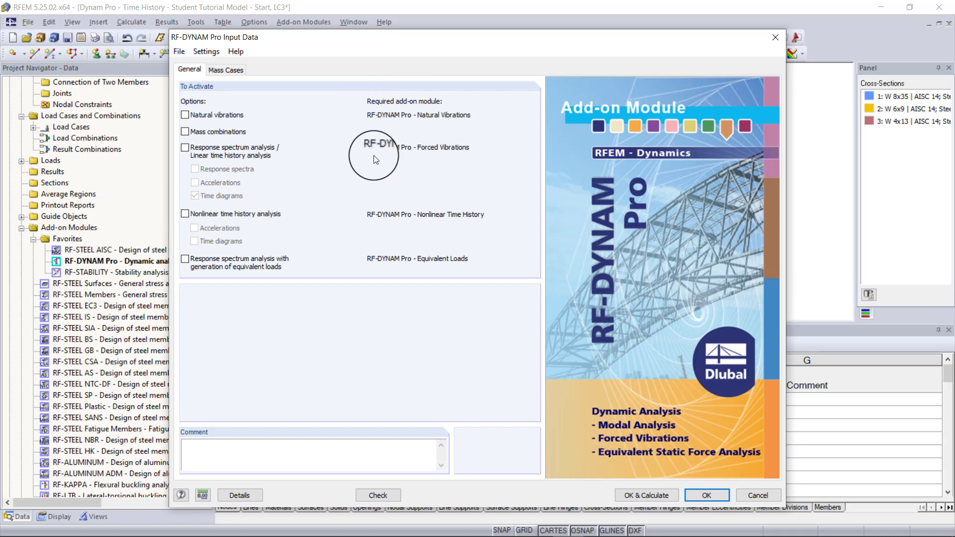
left_click(213, 115)
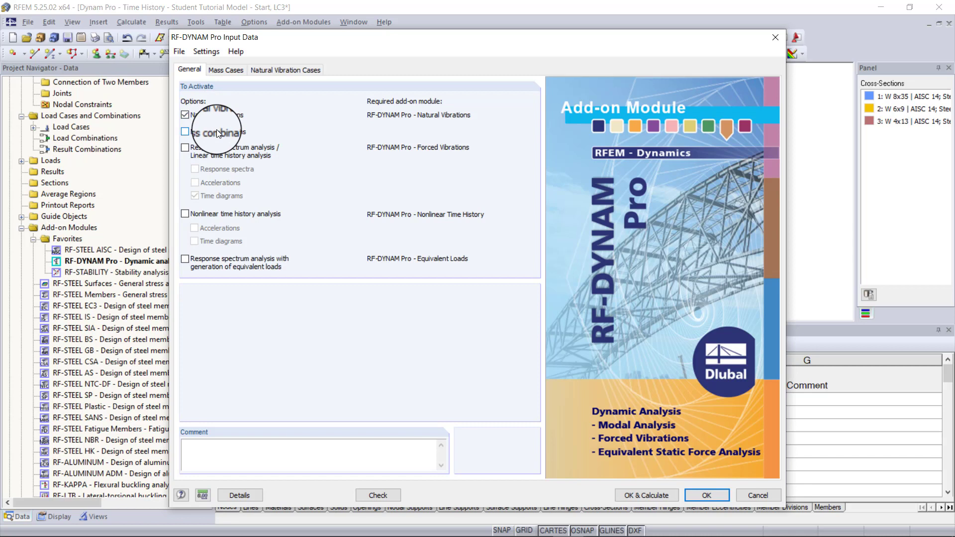
left_click(217, 132)
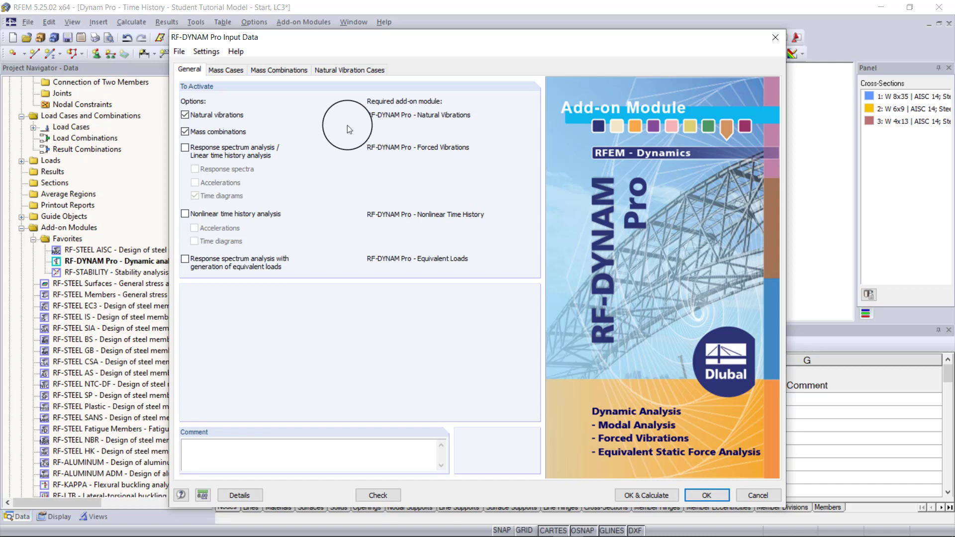
- Describe mass case MC1 as Dead load and take its masses from the force components of LC1 instead of the structure's self-weight
left_click(241, 68)
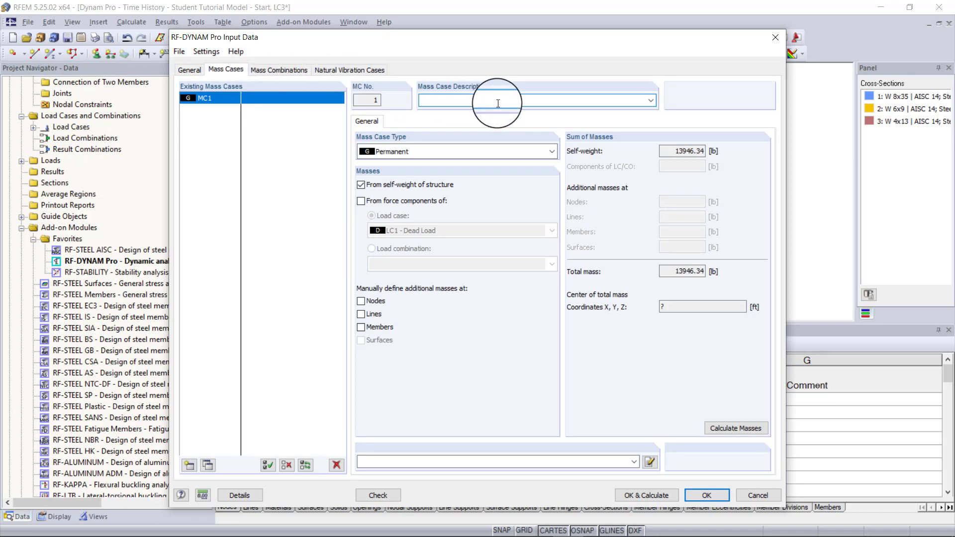
type("Dead load")
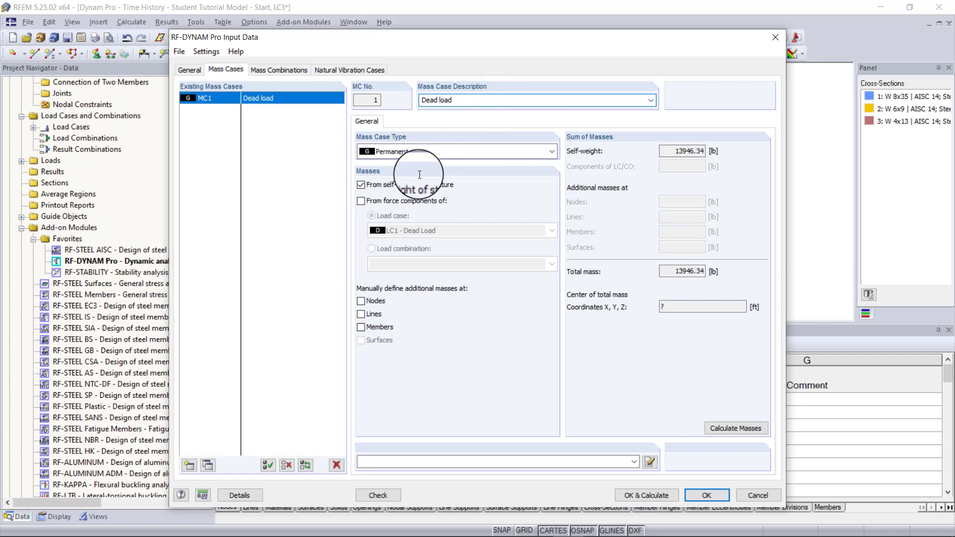
left_click(405, 186)
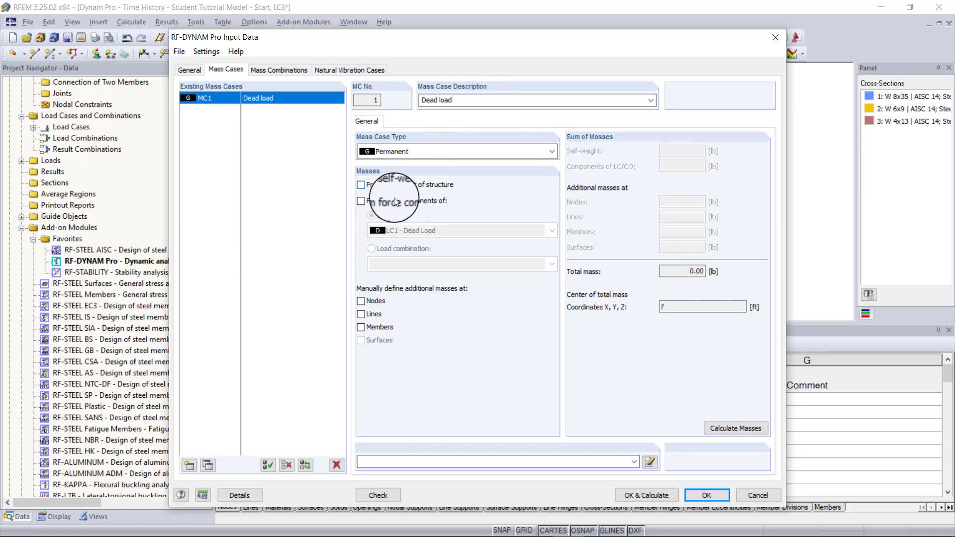
left_click(393, 203)
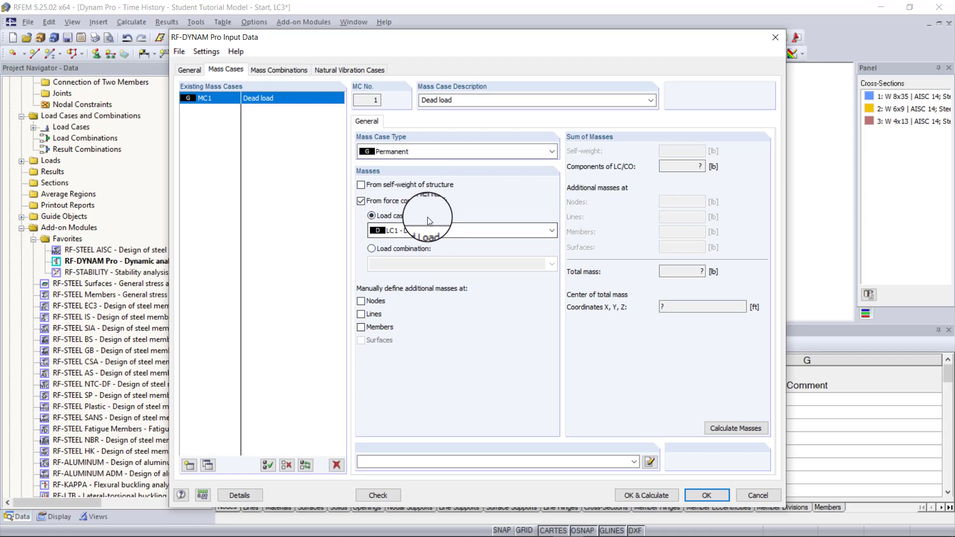
- Create a second mass case described as Machine, with masses from the force components of LC2 - Machine load instead of self-weight
left_click(190, 465)
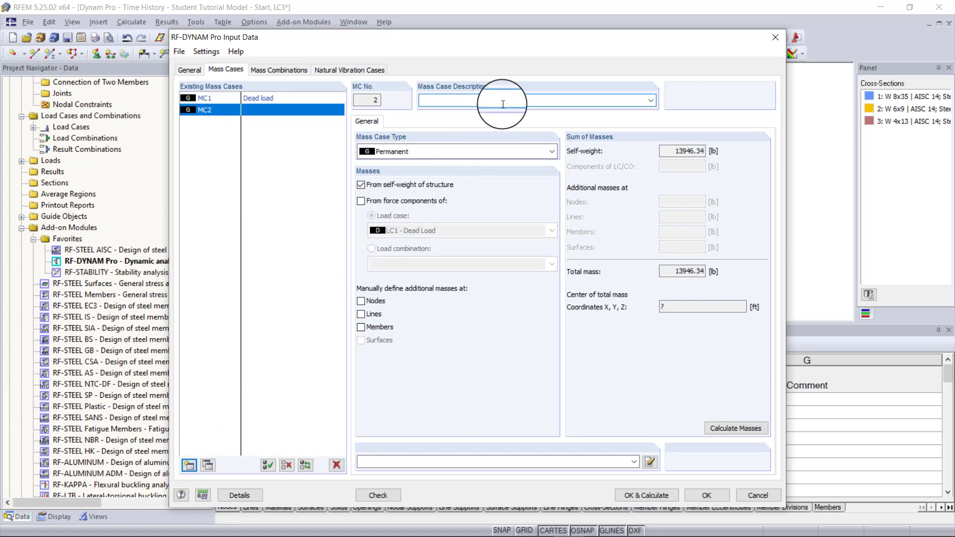
type("Machine")
left_click(383, 188)
left_click(390, 201)
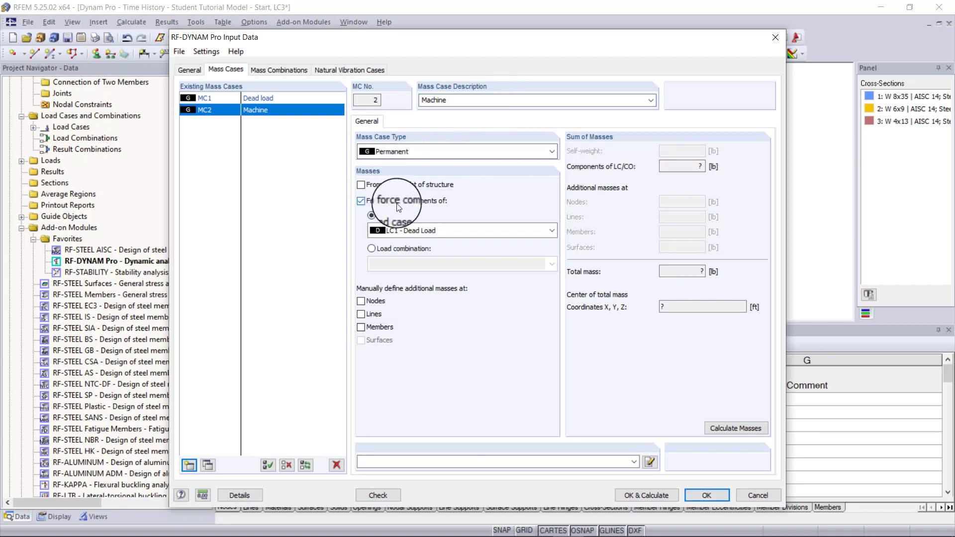
left_click(468, 231)
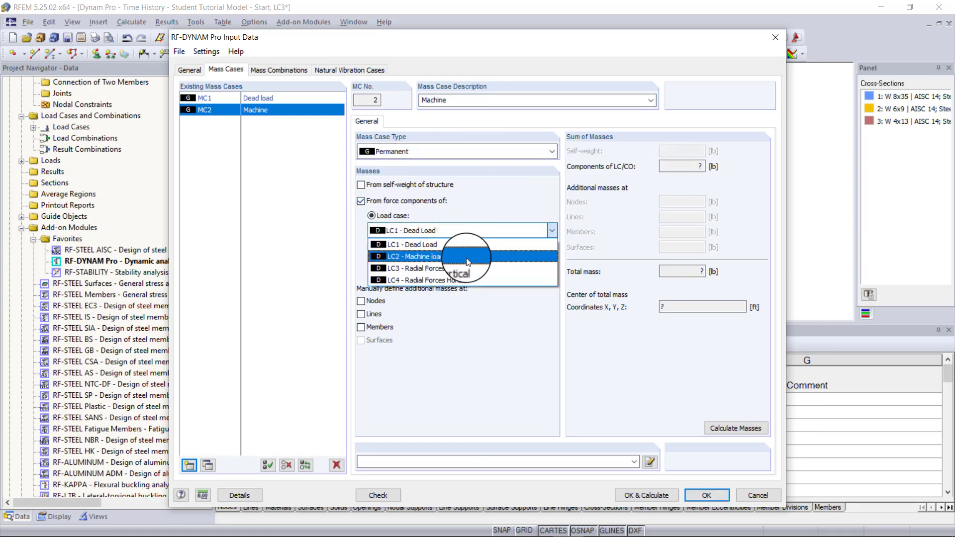
left_click(468, 257)
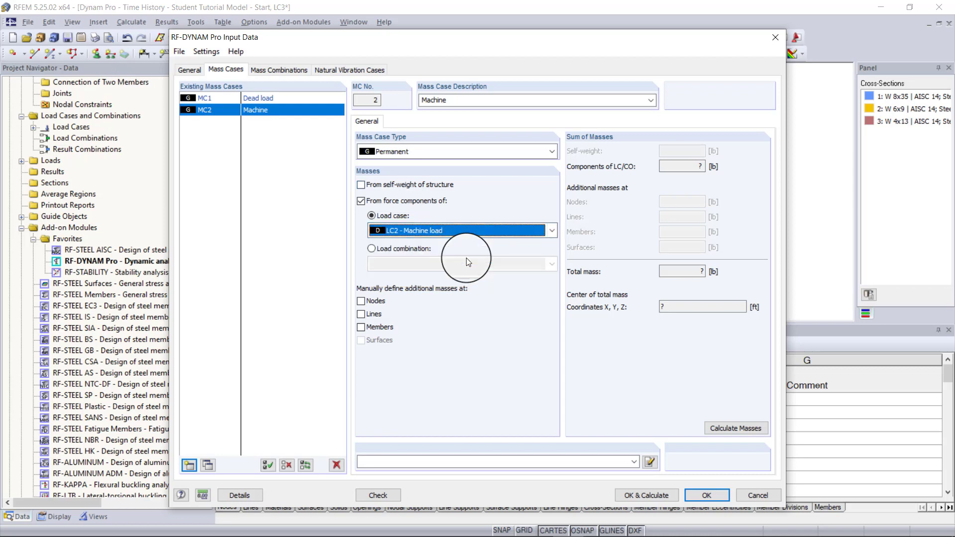
- Add the Dead load and Machine mass cases to mass combination MCO1
left_click(277, 69)
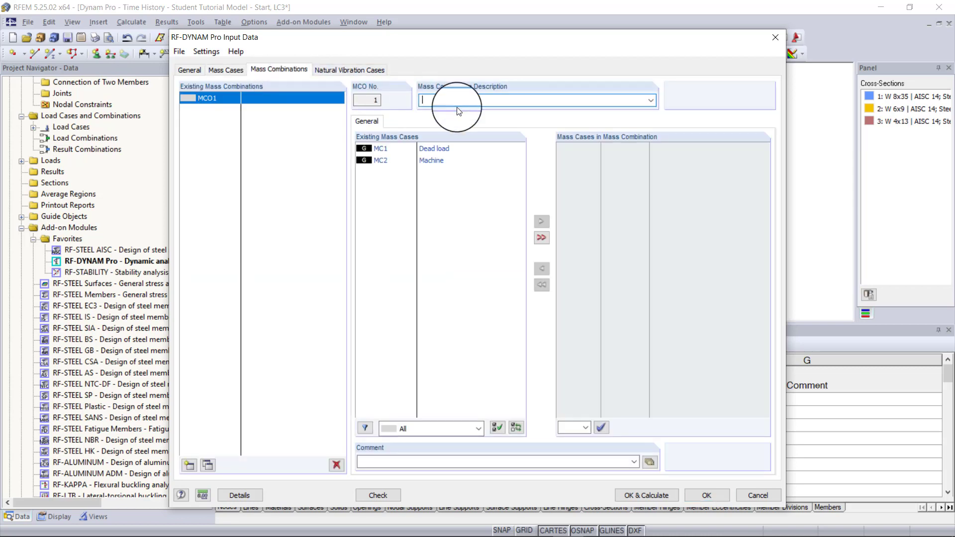
left_click(454, 152)
left_click(451, 161, "ctrl")
left_click(541, 221)
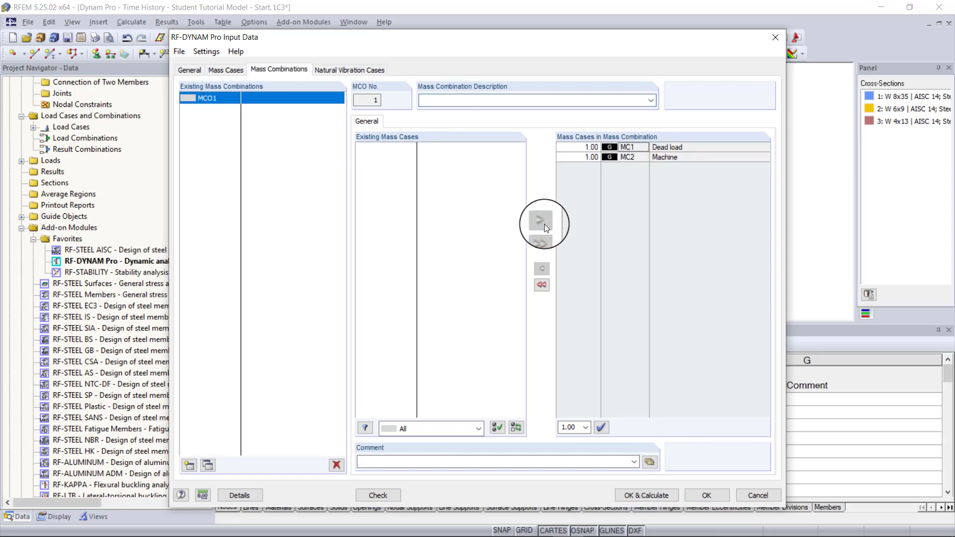
left_click(438, 100)
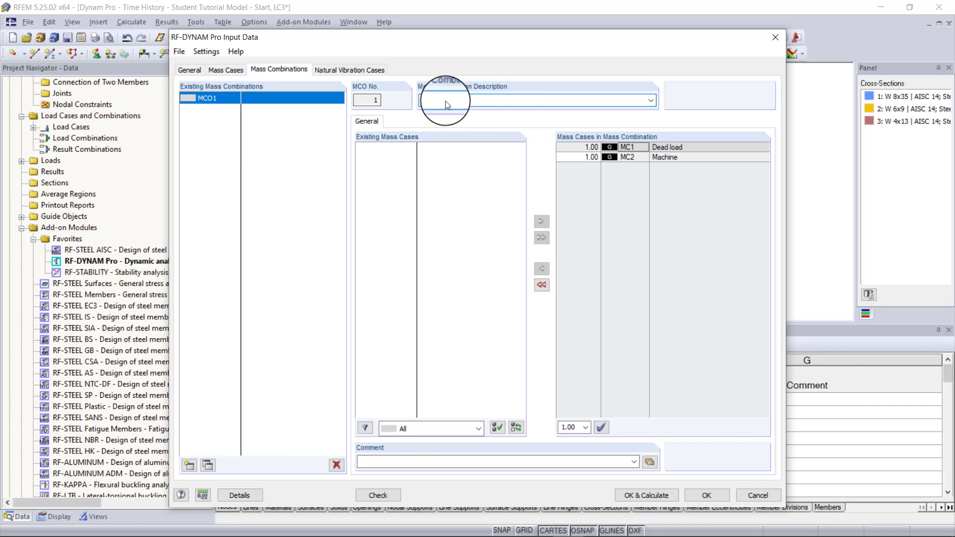
- Set natural vibration case NVC1 to calculate the 10 lowest eigenvalues
left_click(351, 74)
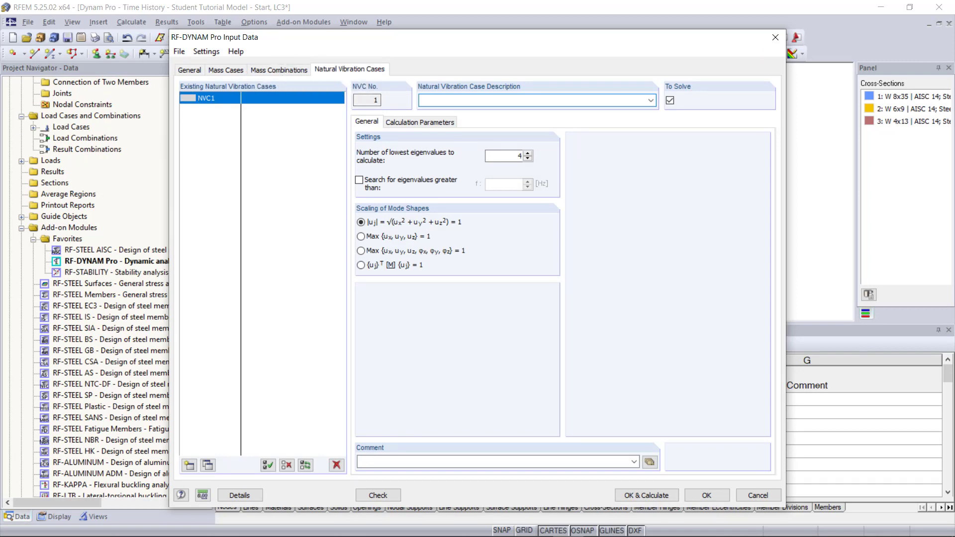
left_click(371, 127)
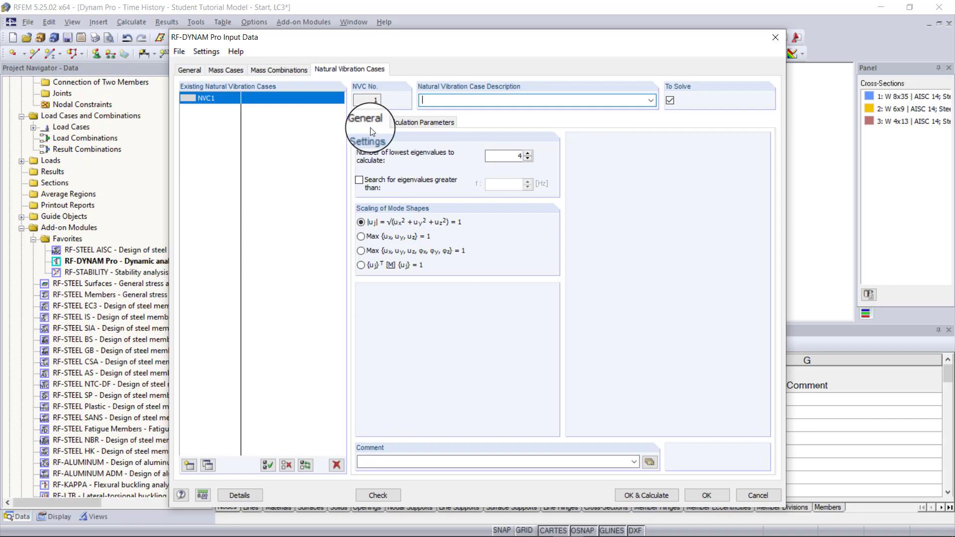
left_click(502, 155)
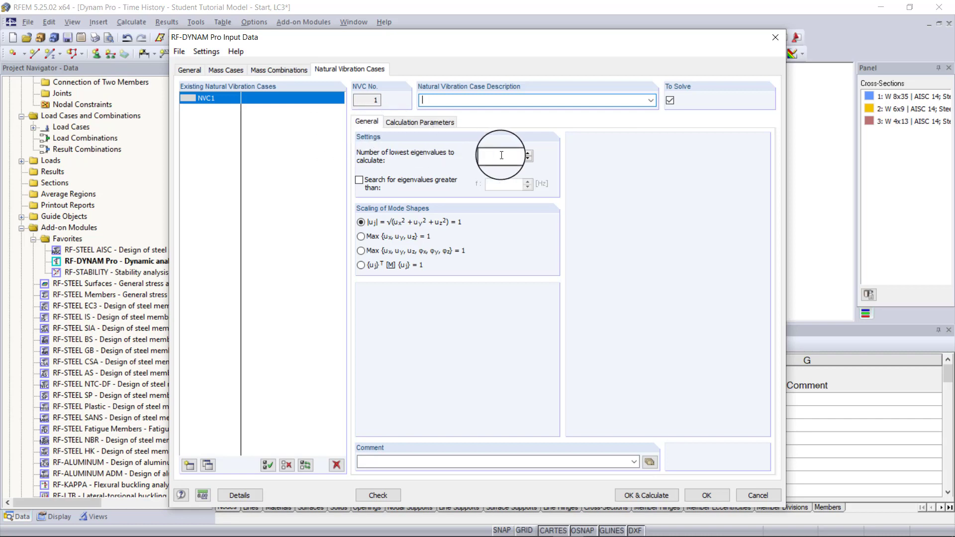
left_click_drag(502, 155, 582, 164)
type("10")
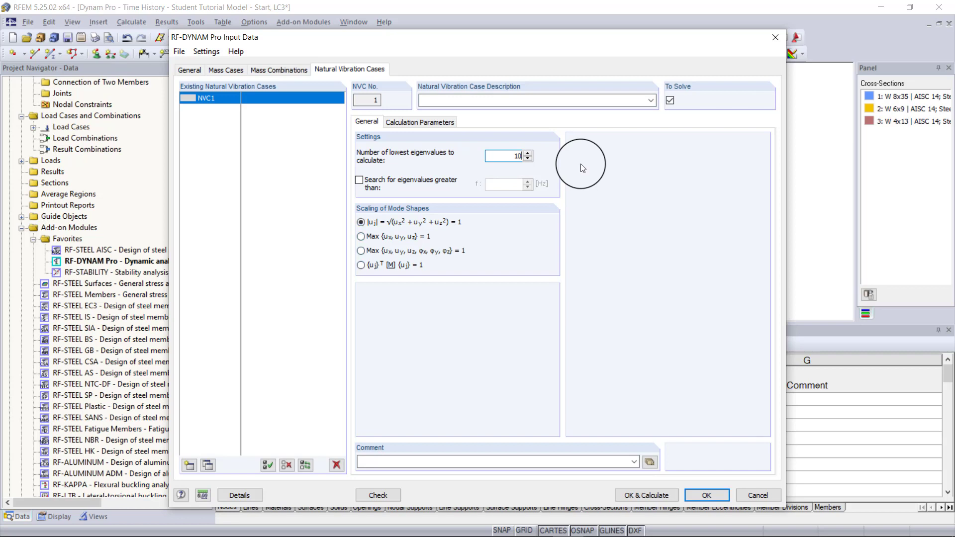
- Use mass combination MCO1 as the acting masses of NVC1 and run the natural vibration calculation
left_click(417, 124)
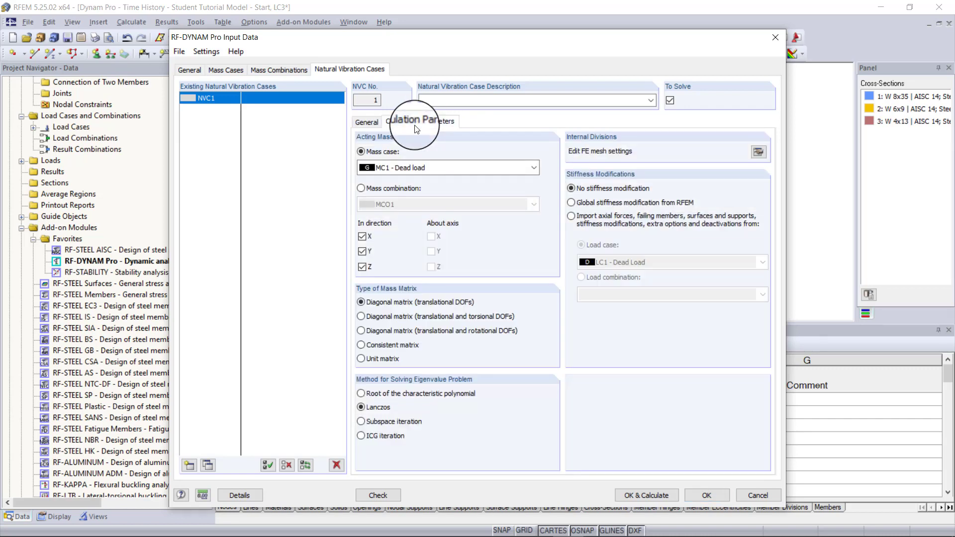
left_click(396, 188)
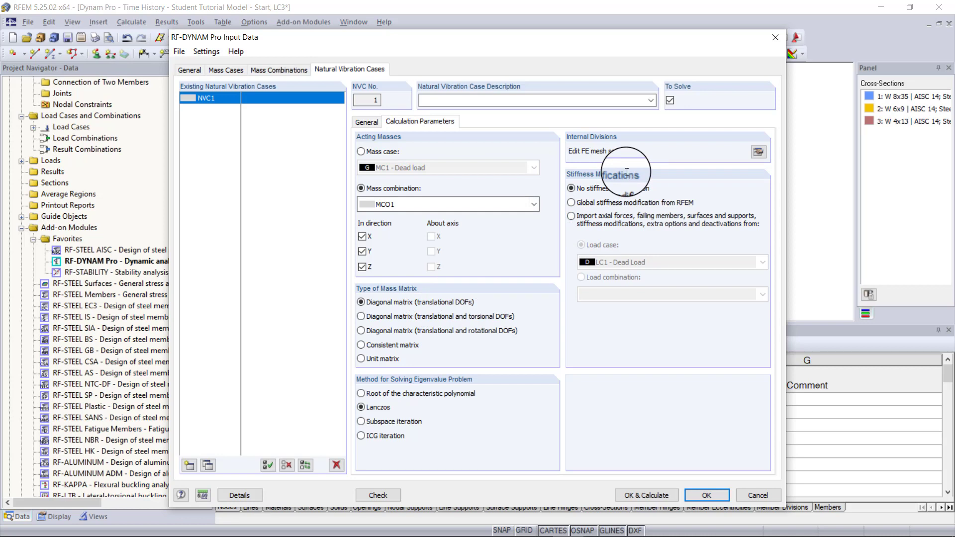
left_click(644, 496)
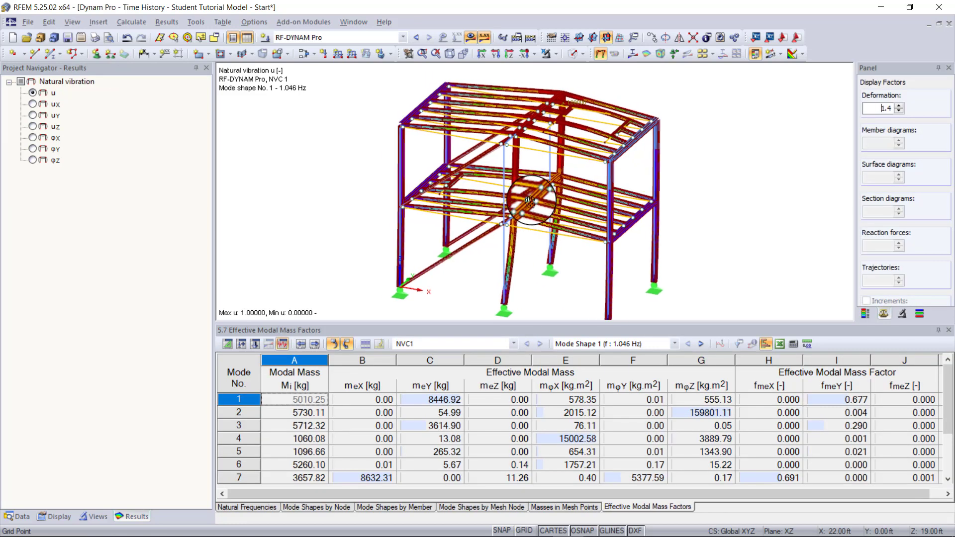
- Examine the effective modal mass factors of all modes and their sums in the X, Y and Z directions
scroll(530, 200, "down", 3)
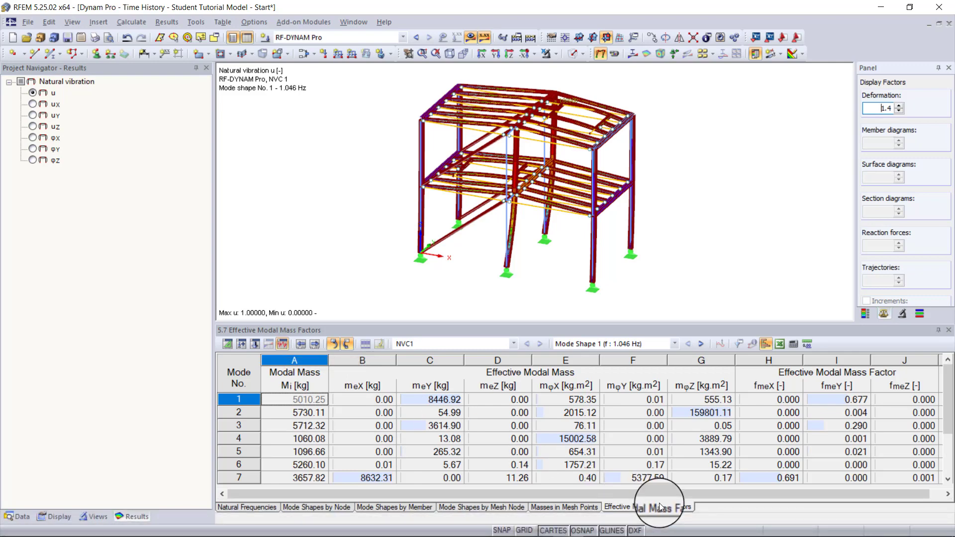
scroll(660, 508, "down", 2)
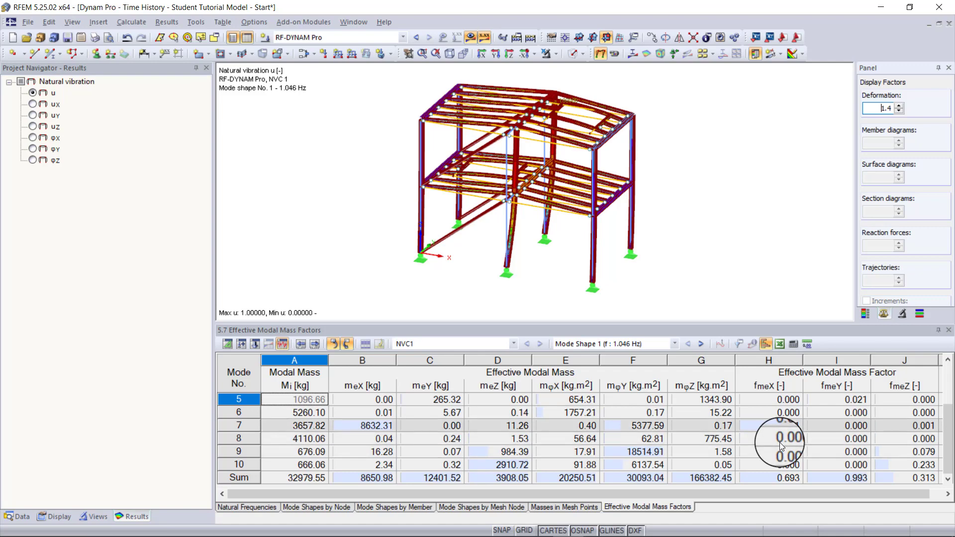
scroll(789, 454, "up", 3)
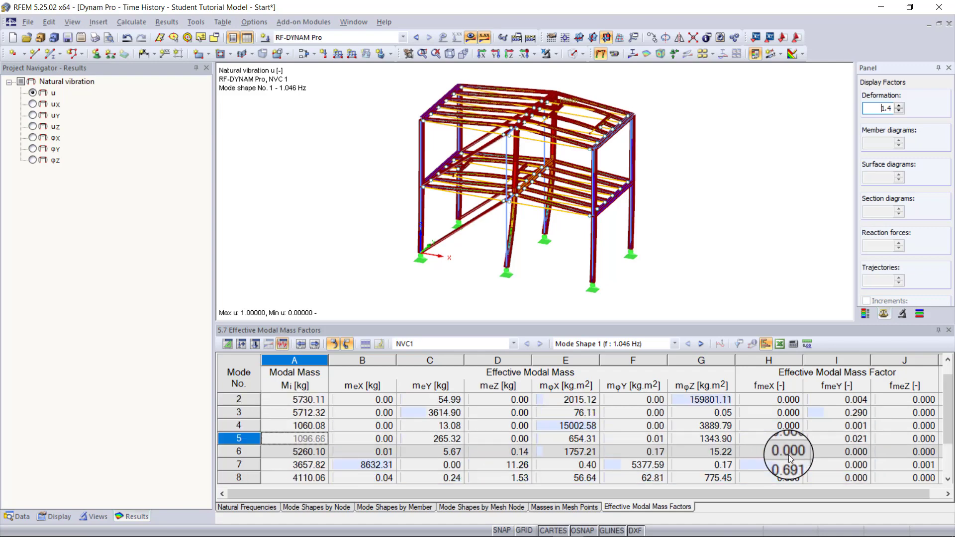
scroll(789, 455, "down", 3)
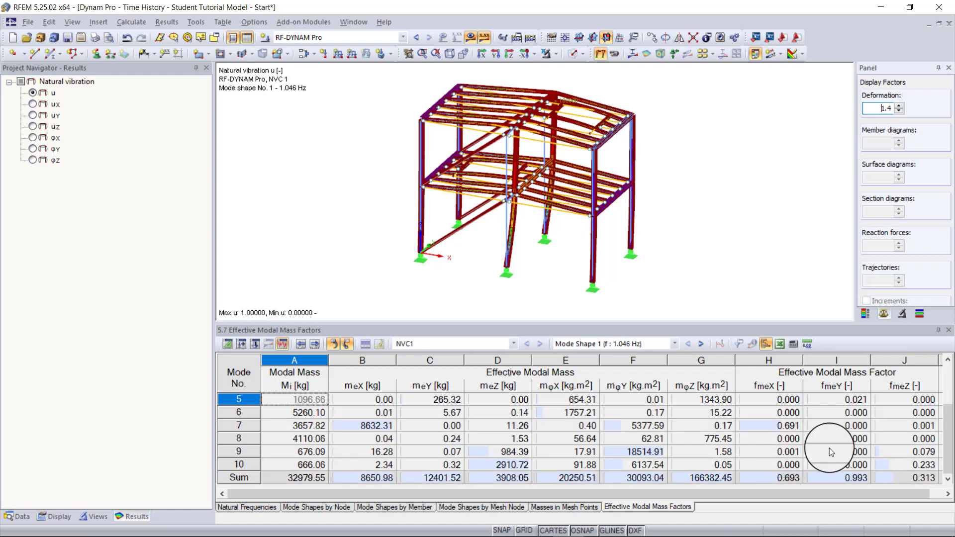
scroll(846, 448, "up", 4)
scroll(907, 440, "down", 3)
scroll(907, 440, "down", 1)
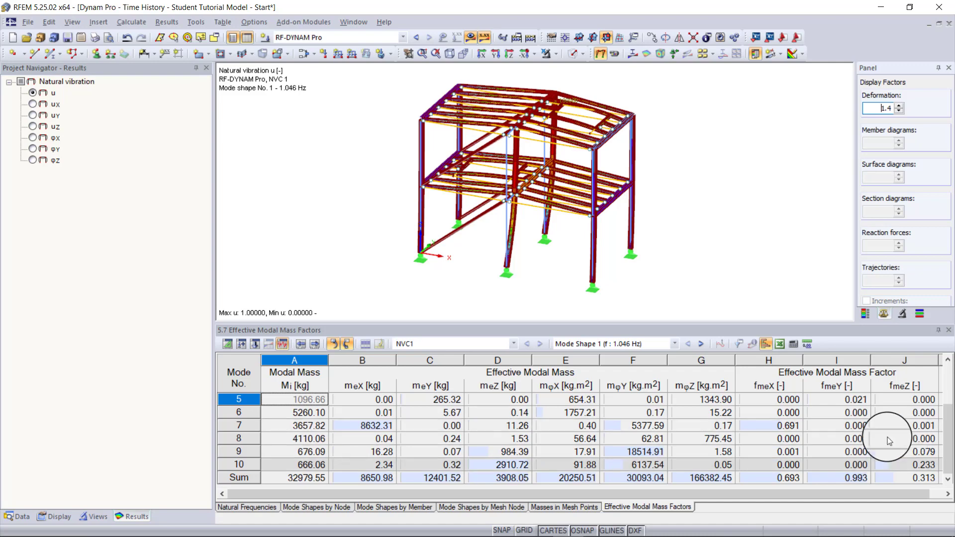
- Review the natural frequencies of all modes and display mode shape 10 on the frame
left_click(247, 508)
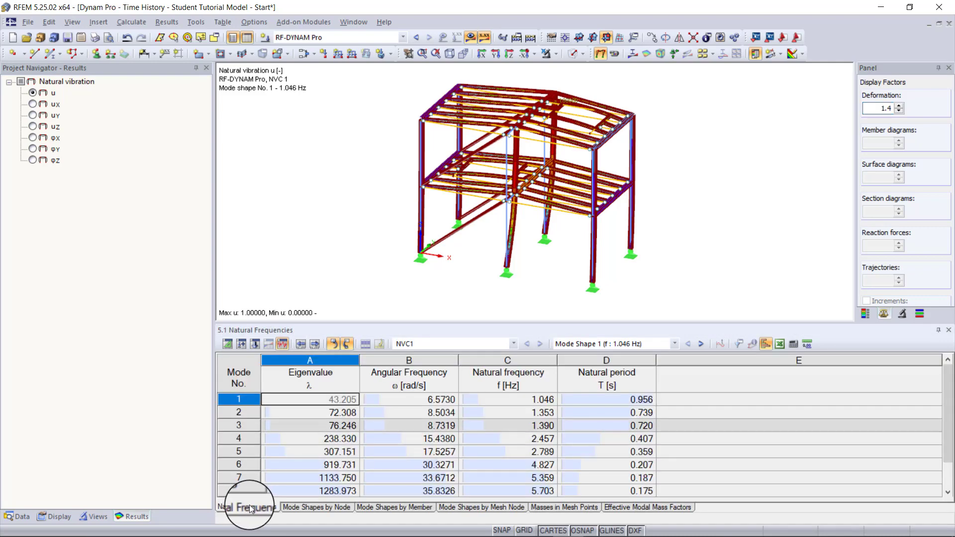
scroll(419, 489, "down", 2)
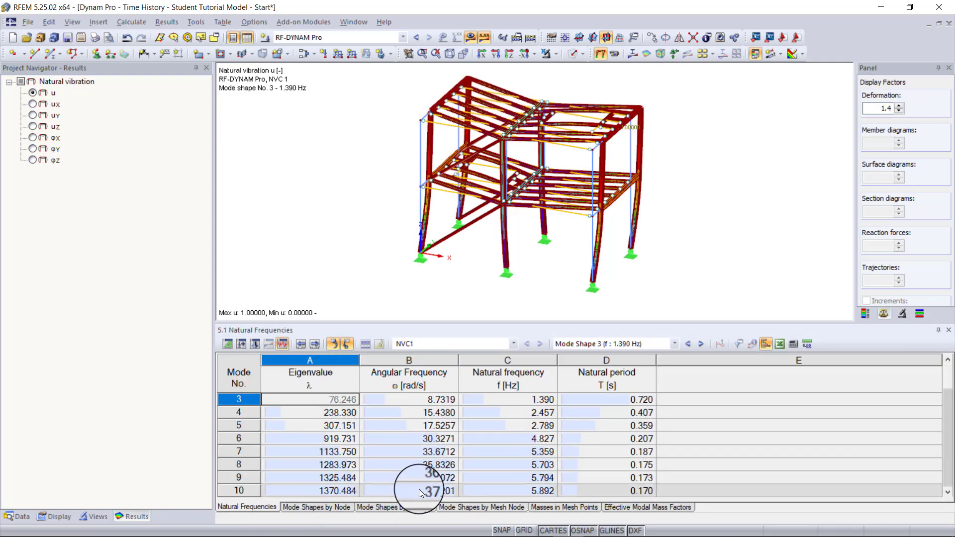
left_click(419, 489)
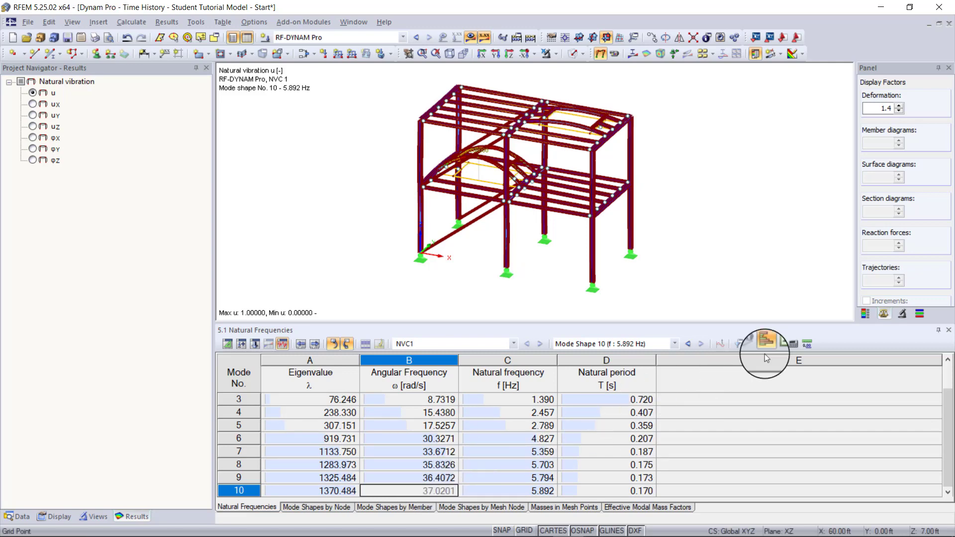
- Reopen the RF-DYNAM Pro input data and activate the response spectrum / linear time history analysis option
left_click(866, 316)
left_click(903, 279)
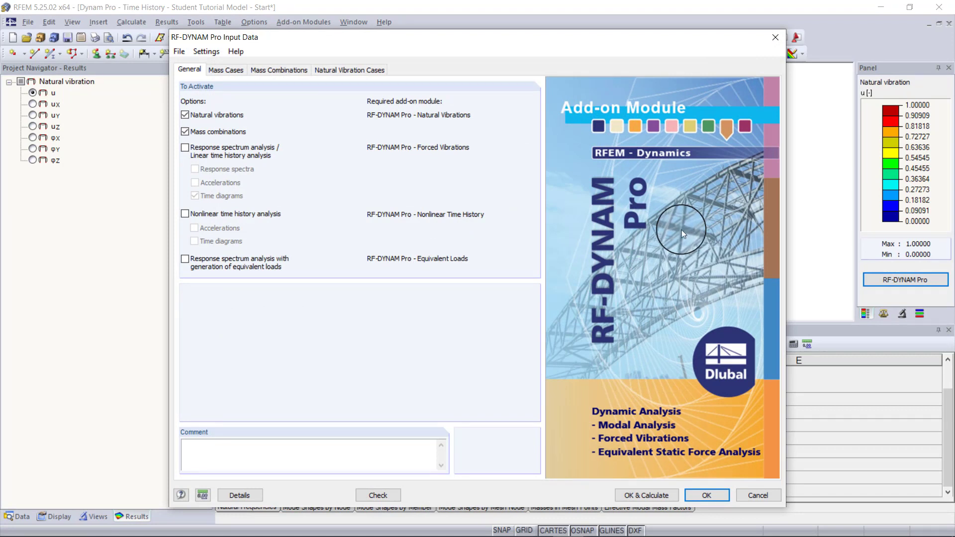
left_click(212, 151)
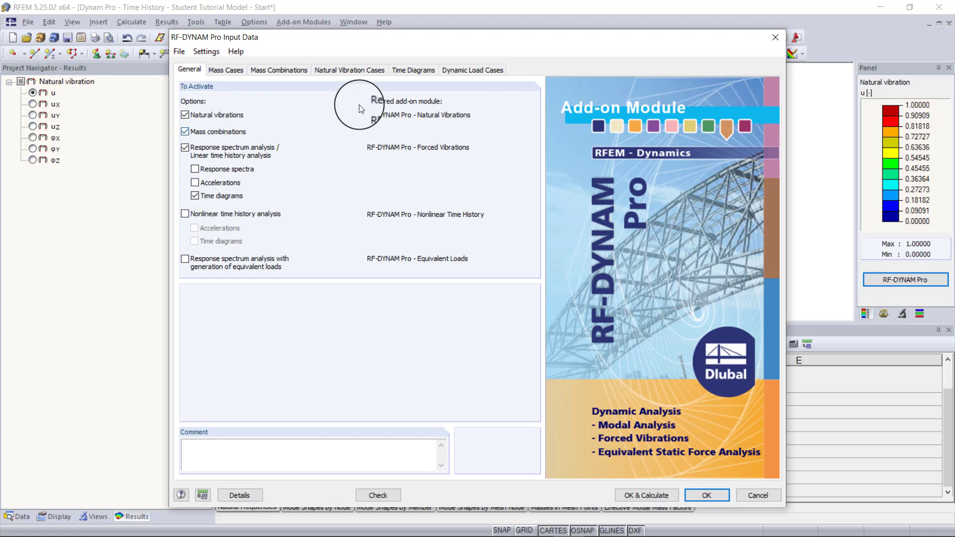
- Look through the available time diagram types and set time diagram TD1 to Periodic
left_click(402, 71)
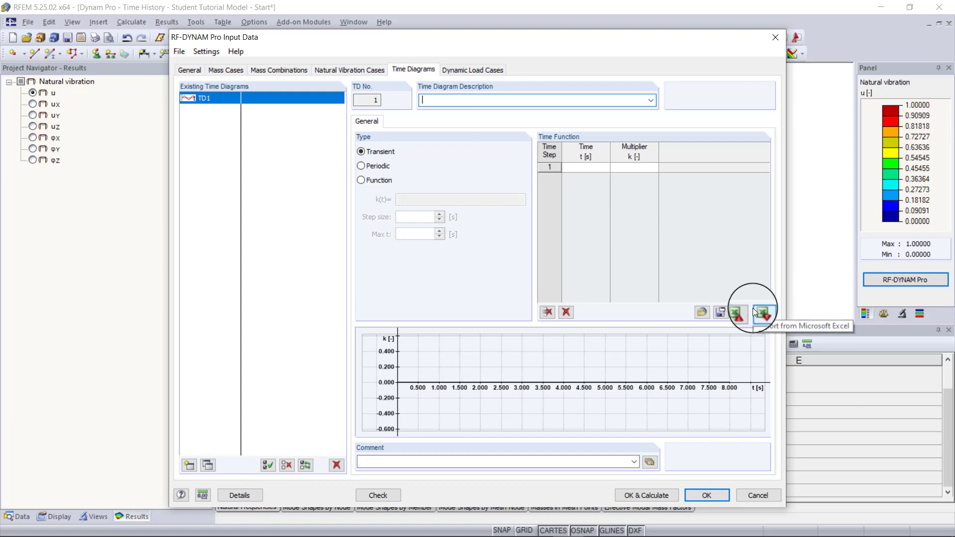
left_click(382, 167)
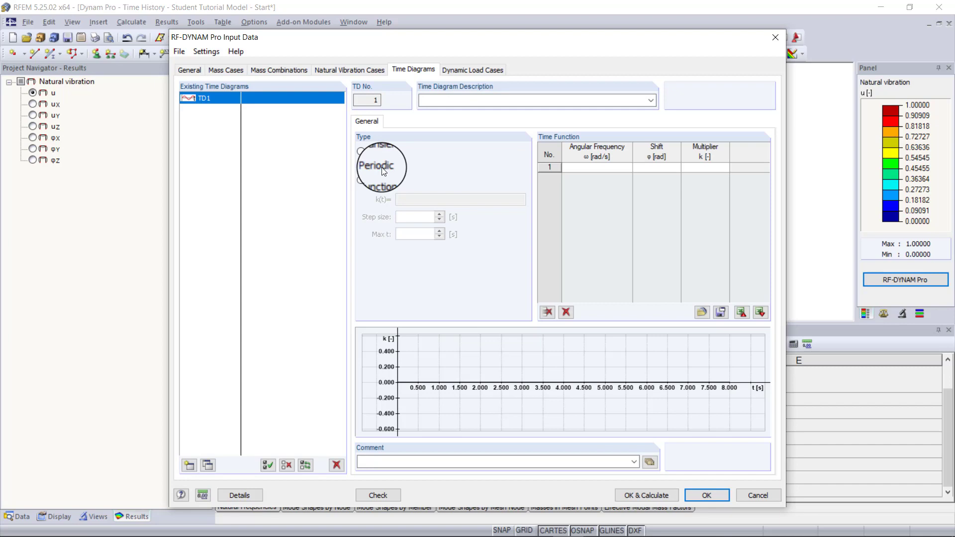
left_click(379, 180)
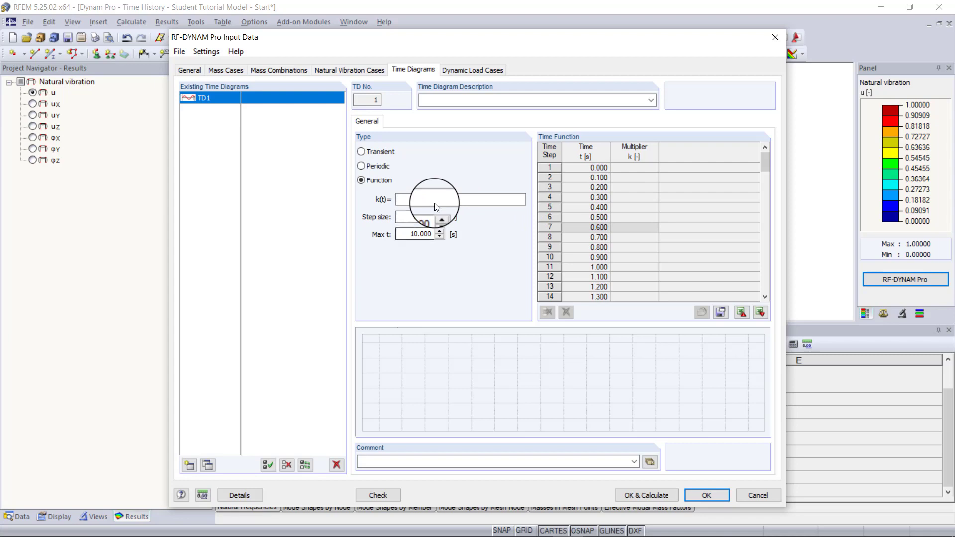
left_click(371, 165)
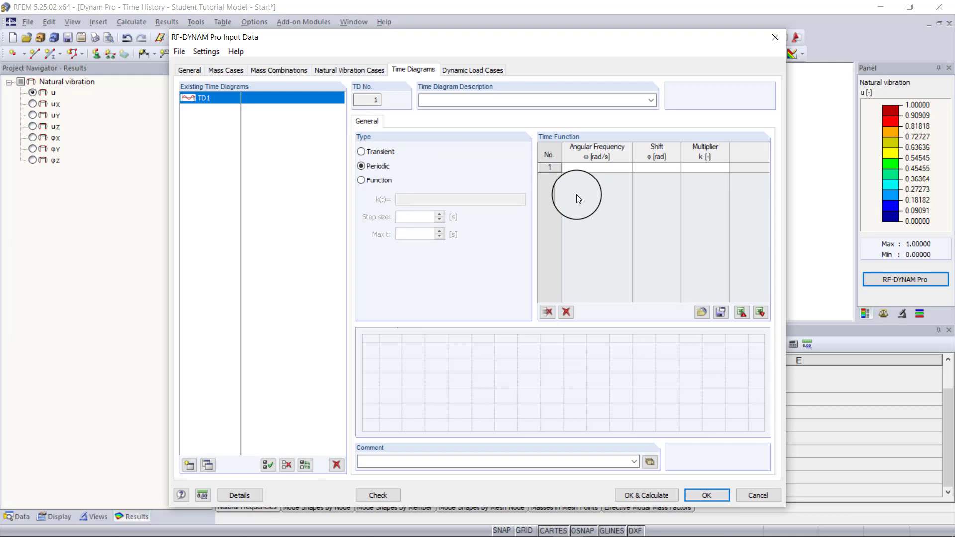
- Enter an angular frequency of 33.51 rad/s in the first row of TD1's time function
left_click(625, 168)
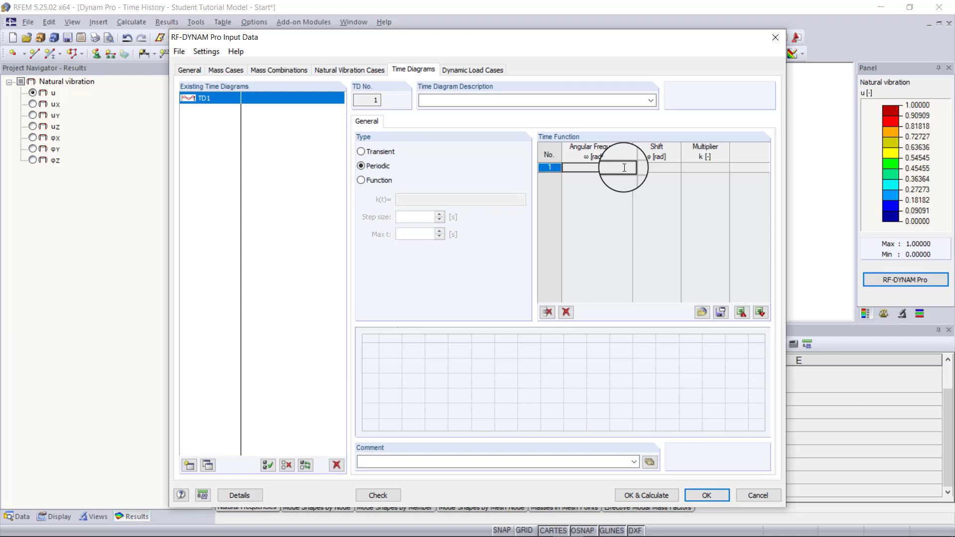
type("33.51")
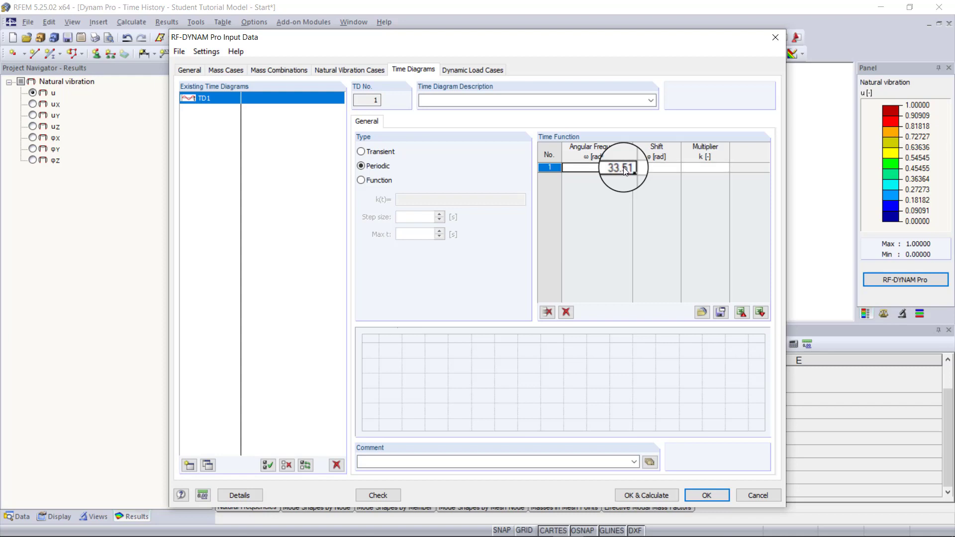
key("Tab")
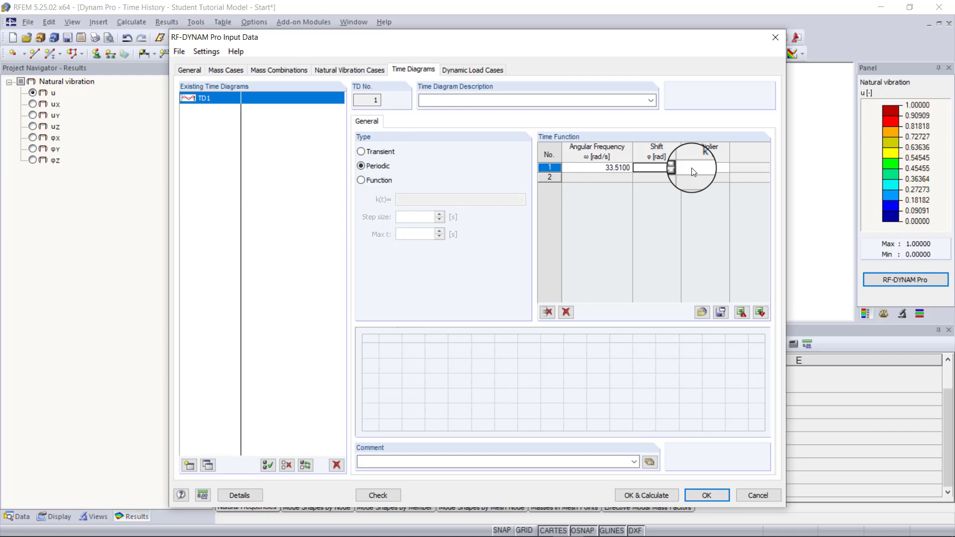
- Complete TD1's first row with a shift of 0 rad and a multiplier of 1, and describe the diagram as Vertical
type("0.00")
left_click(693, 168)
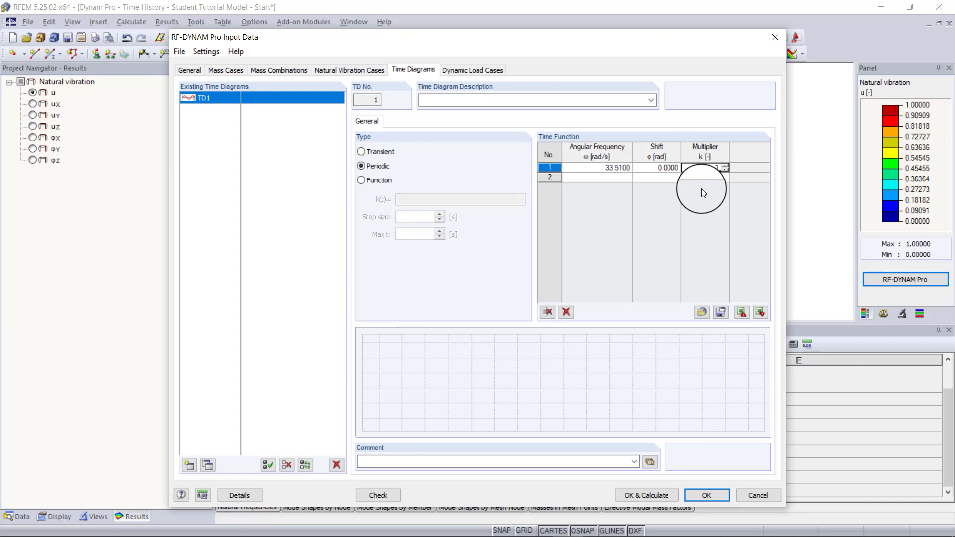
key("Return")
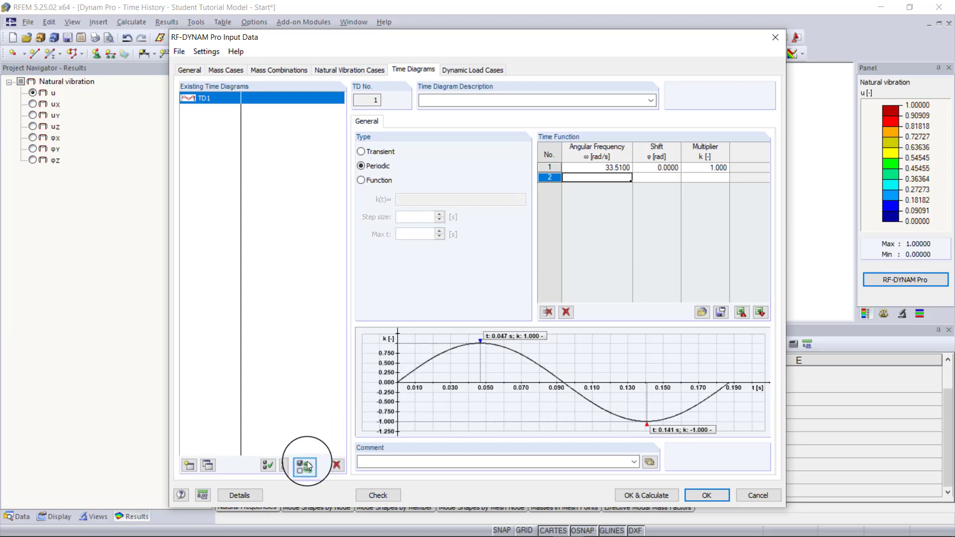
left_click(521, 102)
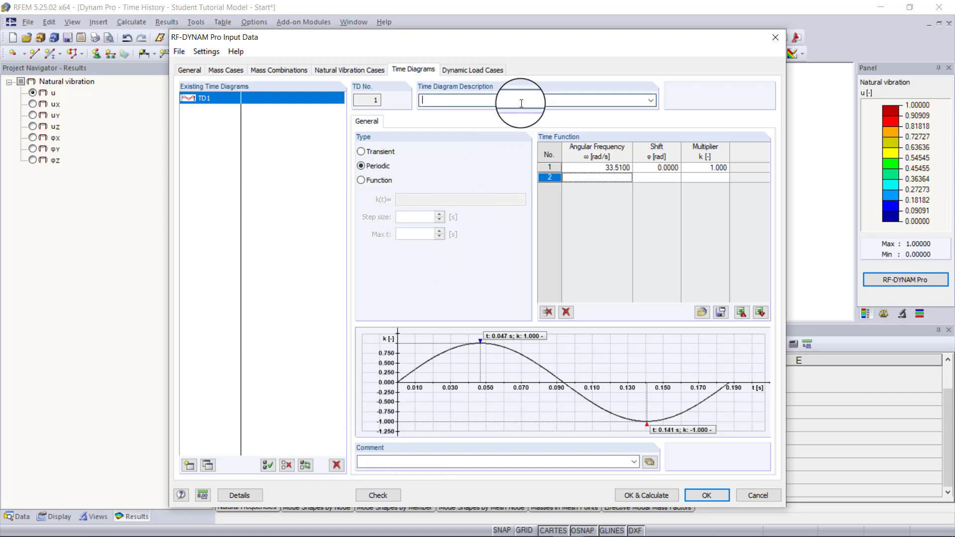
type("Vertical")
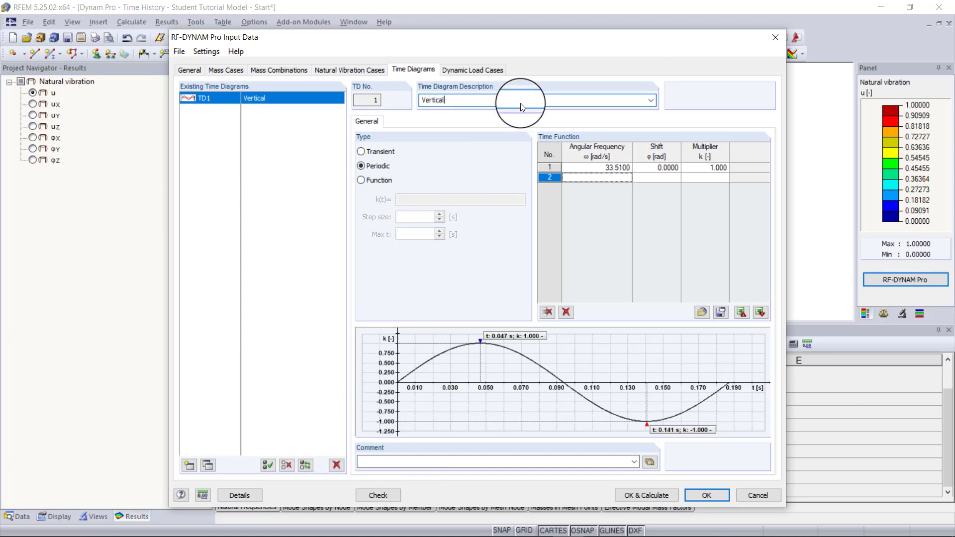
- Copy time diagram TD1 to a new diagram TD2 and describe it as Horizon
mouse_move(399, 389)
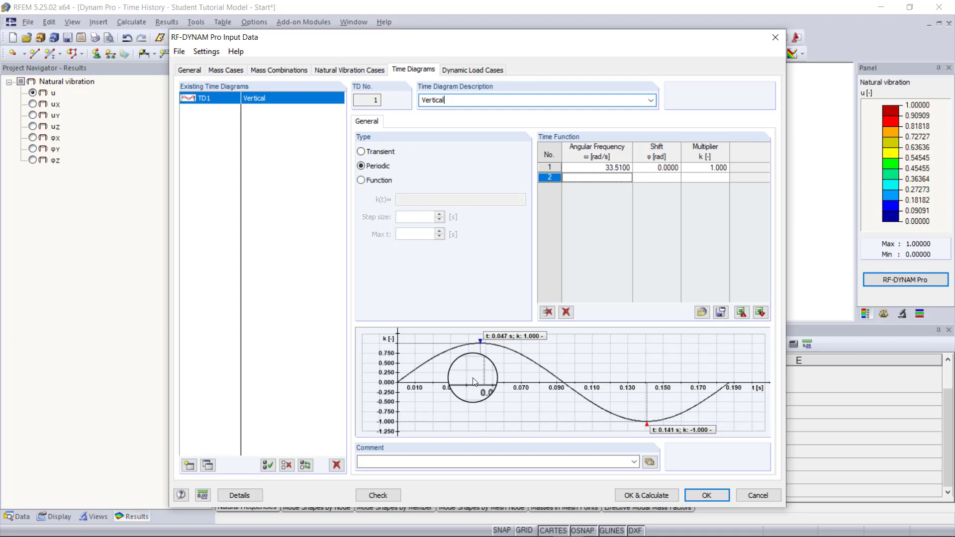
left_click(208, 465)
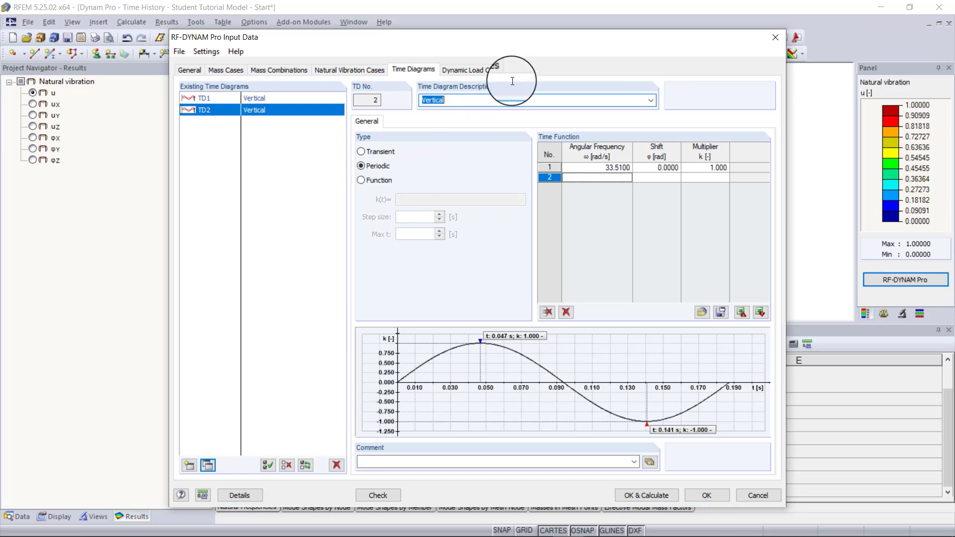
key("BackSpace")
type("Horizon")
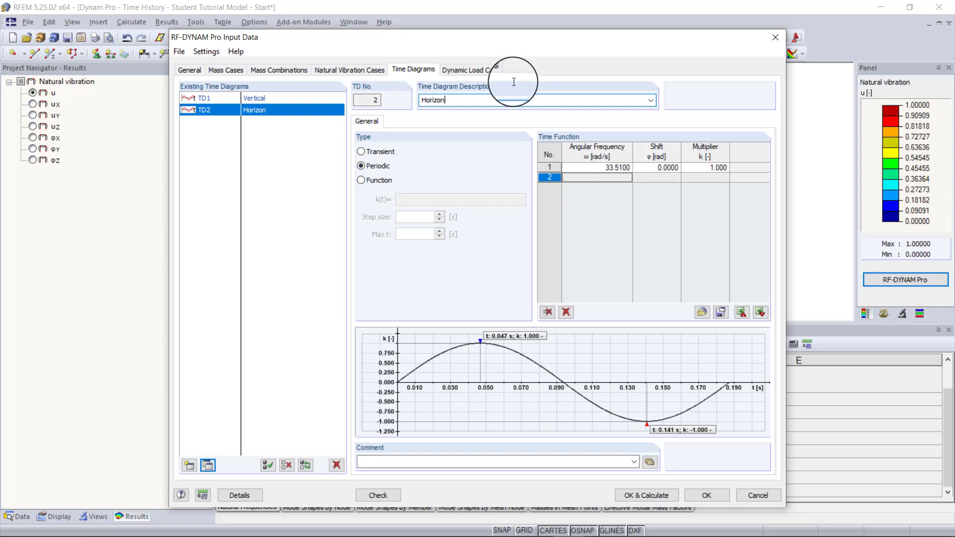
- Set the shift in TD2's first row to 1.5708 rad and compare the diagram with TD1
left_click(670, 168)
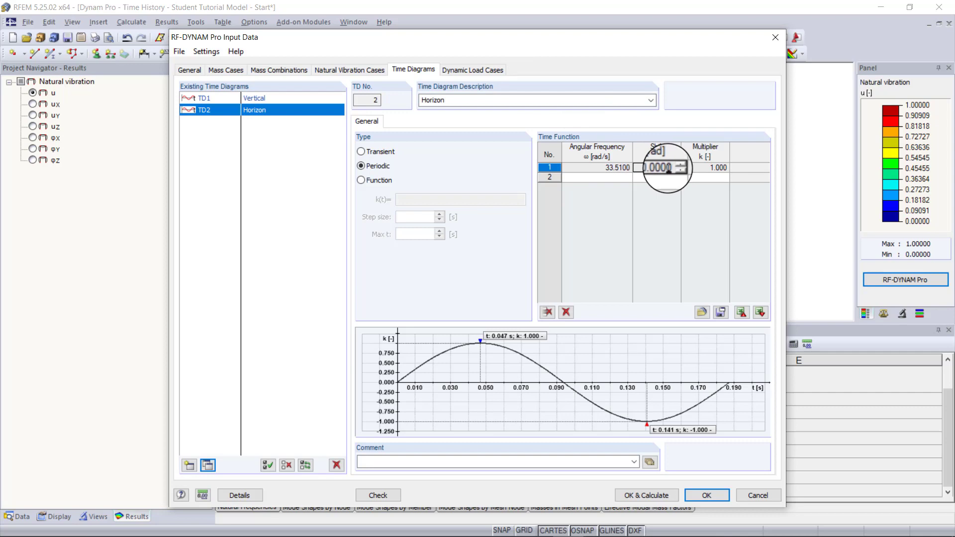
double_click(668, 167)
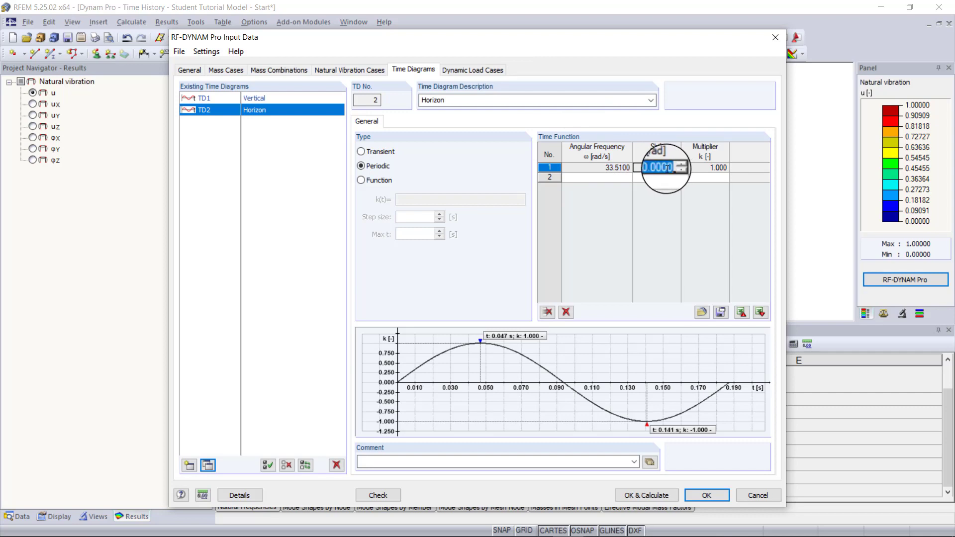
key("BackSpace")
type("1.5708")
key("Tab")
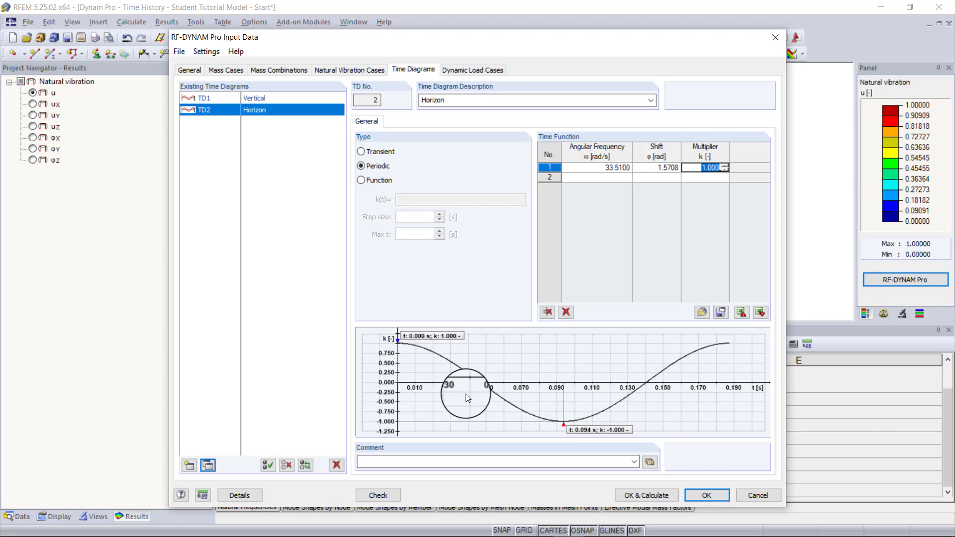
left_click(259, 98)
left_click(250, 110)
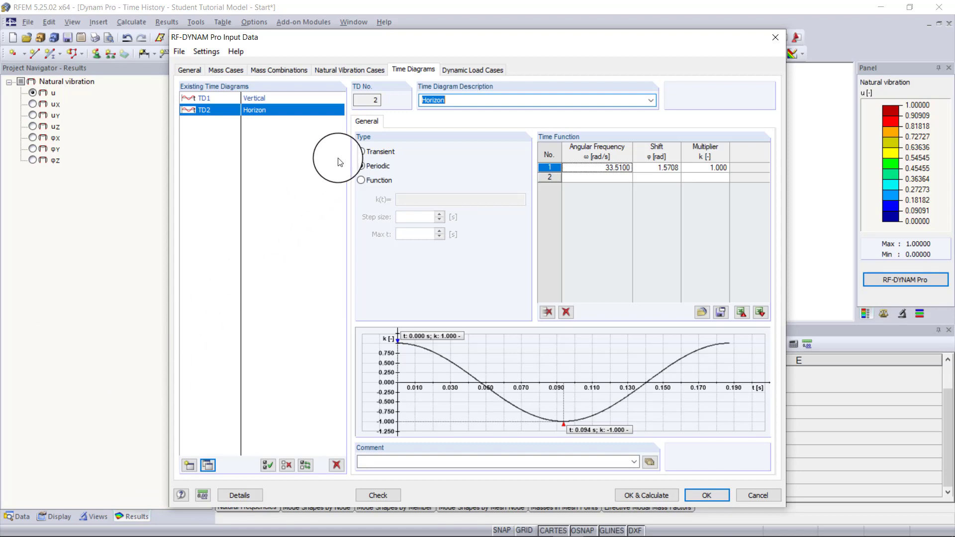
- Review the method types offered for dynamic load case DLC1 and the analysis options activated in the general settings
left_click(466, 73)
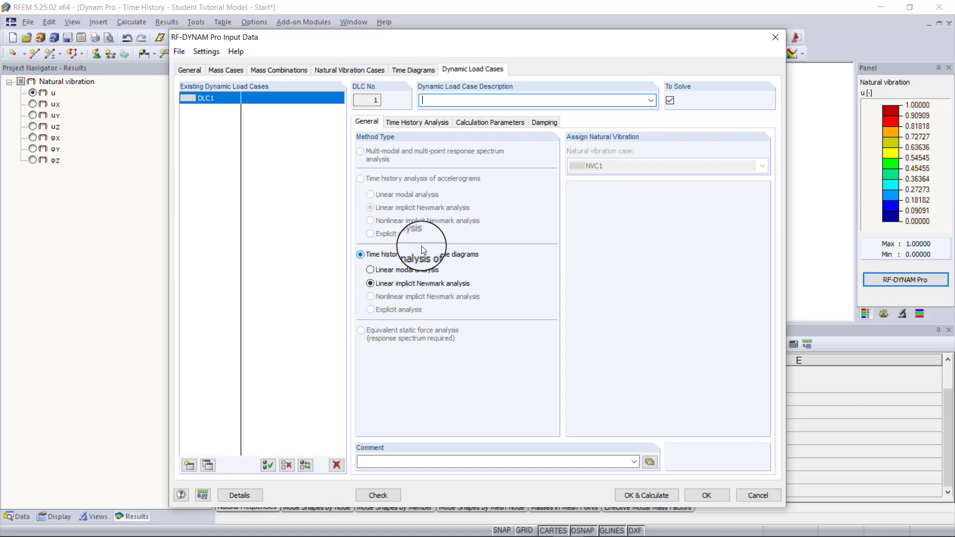
left_click(188, 70)
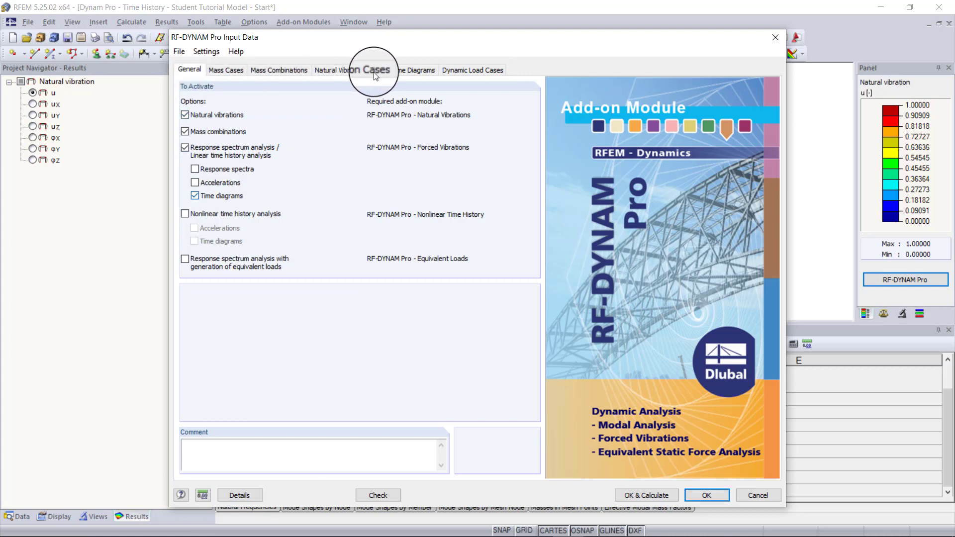
left_click(464, 70)
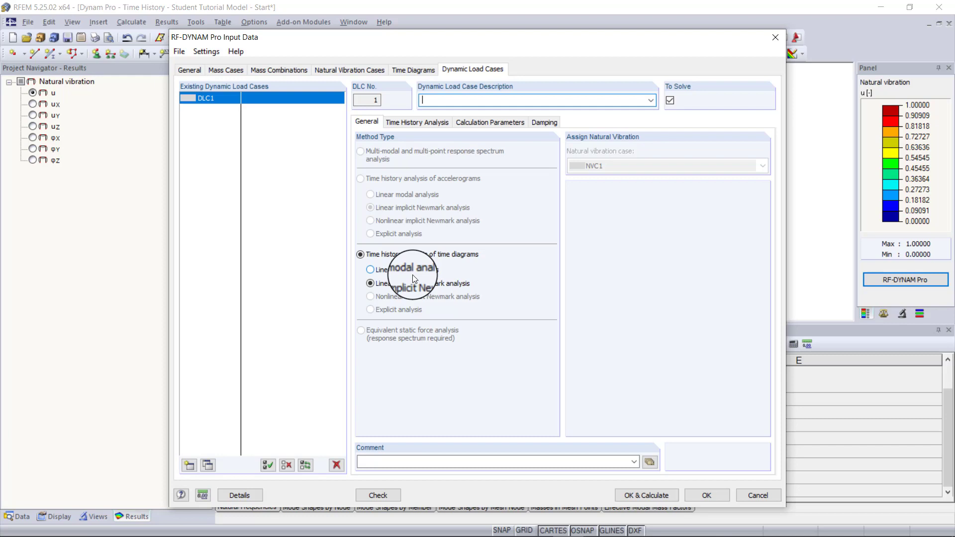
- Assign load case LC3 Radial Forces Vertical to time diagram TD1 Vertical in DLC1's first time diagram set
left_click(420, 124)
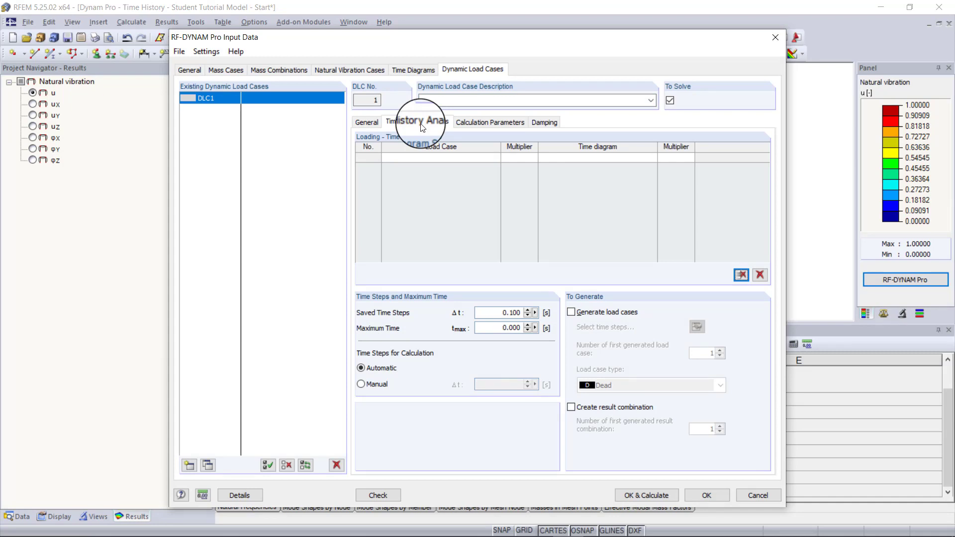
left_click(443, 158)
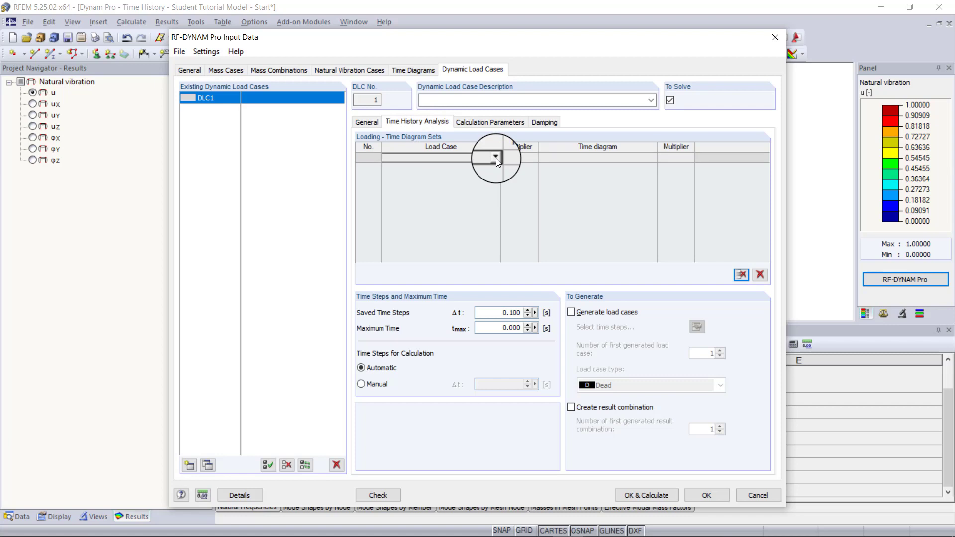
left_click(496, 158)
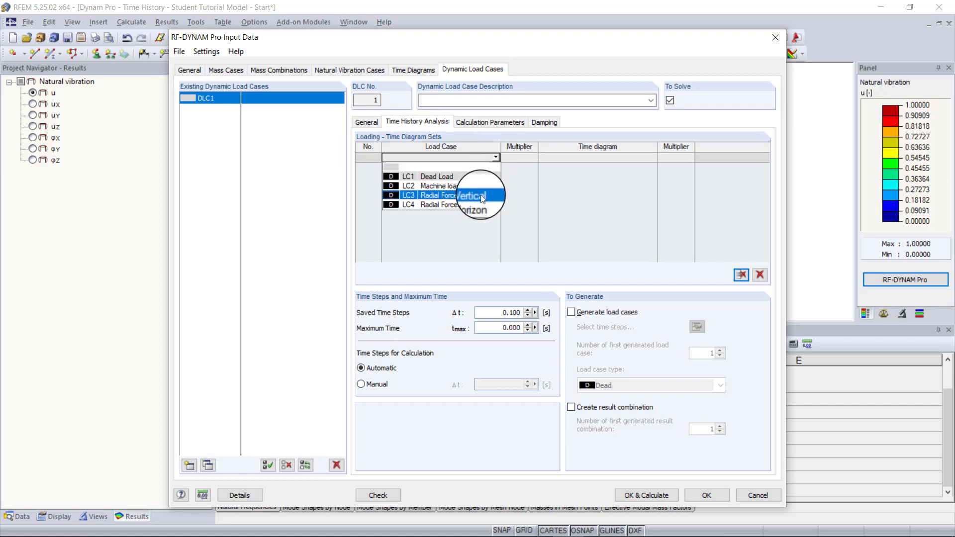
left_click(482, 195)
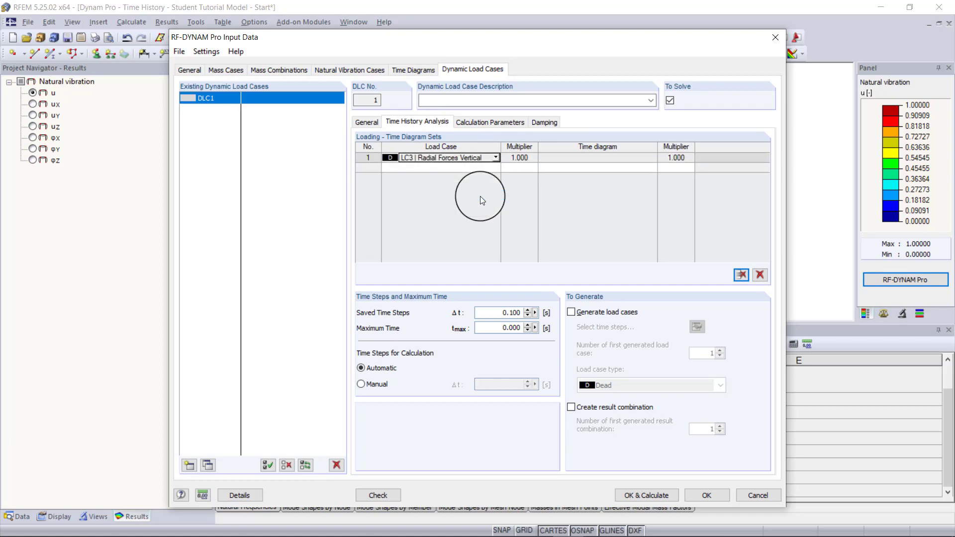
left_click(583, 159)
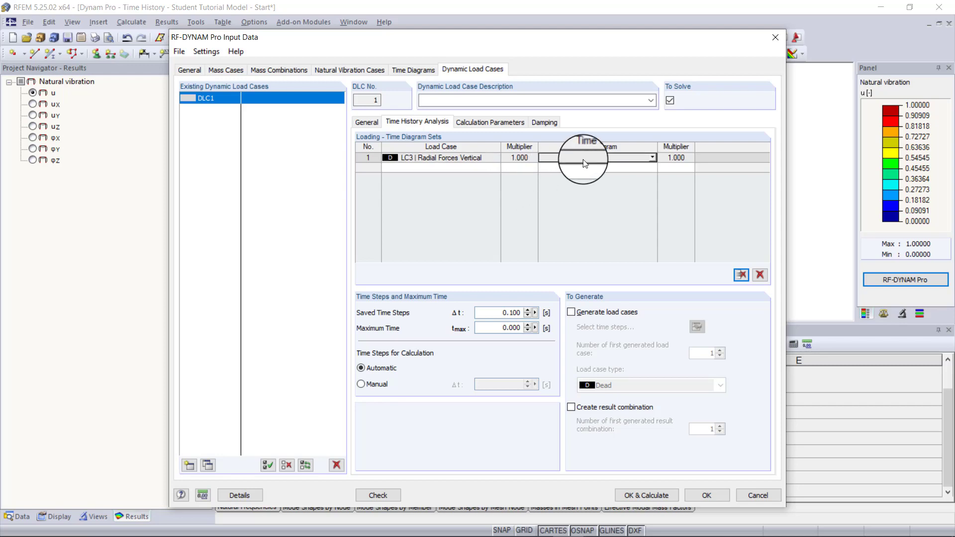
left_click(652, 158)
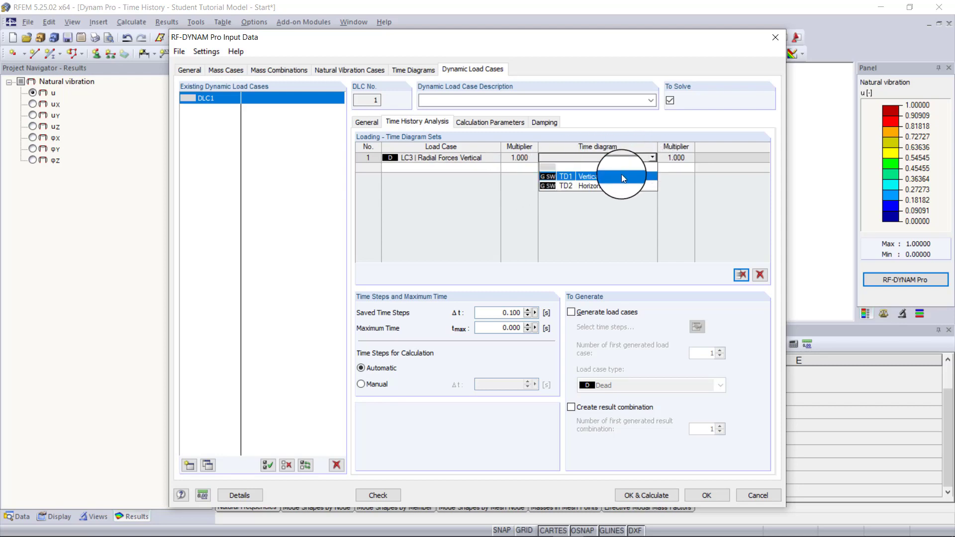
left_click(622, 176)
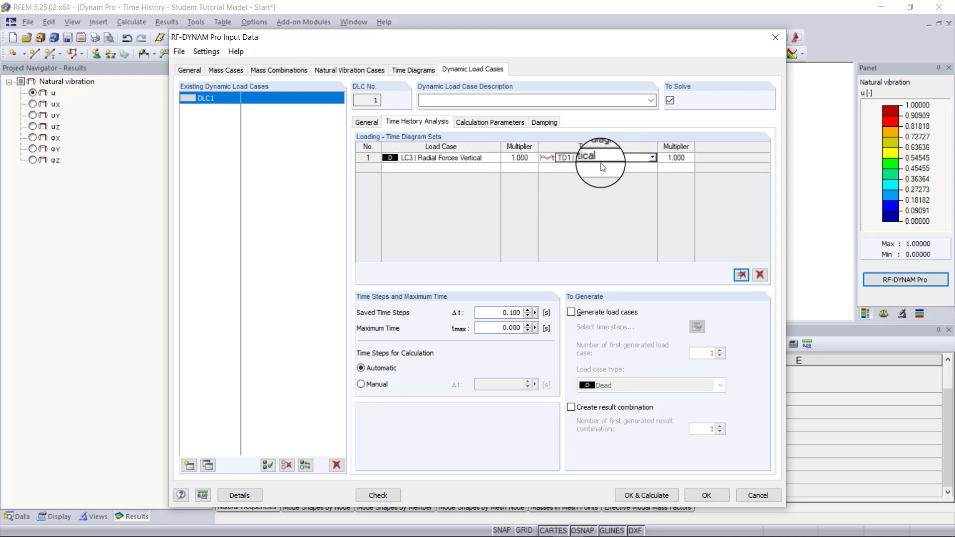
- Add a second time diagram set to DLC1 pairing load case LC4 Radial Forces Horizon with TD2 Horizon
left_click(492, 169)
left_click(499, 168)
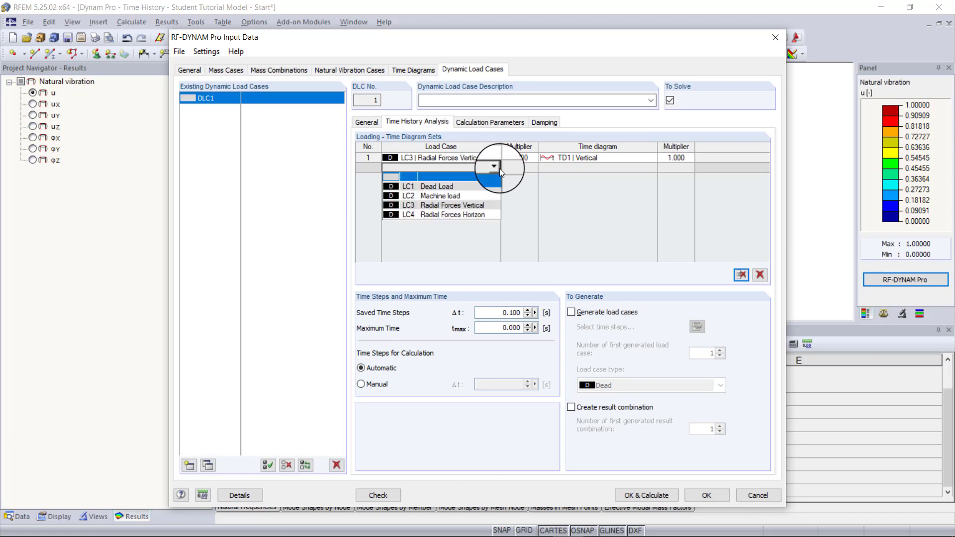
left_click(484, 211)
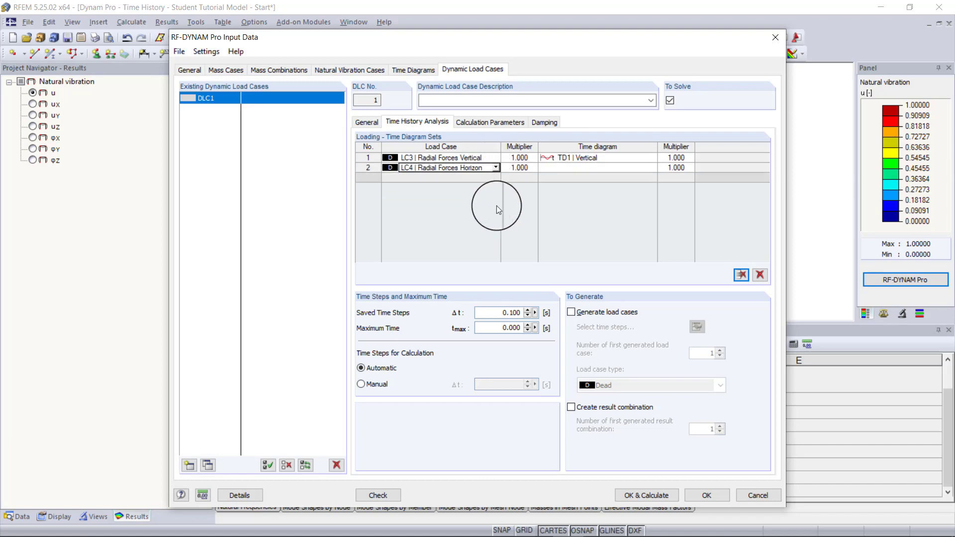
left_click(580, 168)
left_click(654, 168)
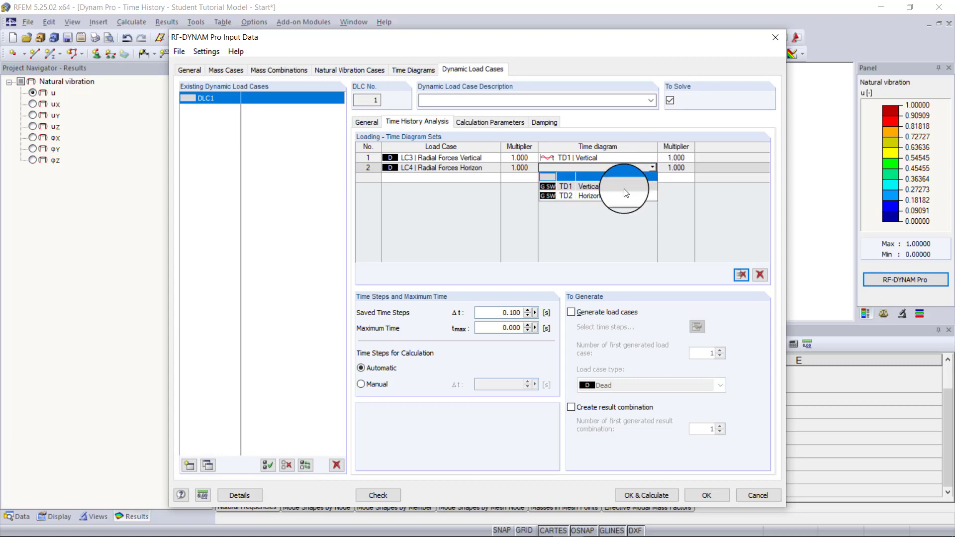
left_click(613, 196)
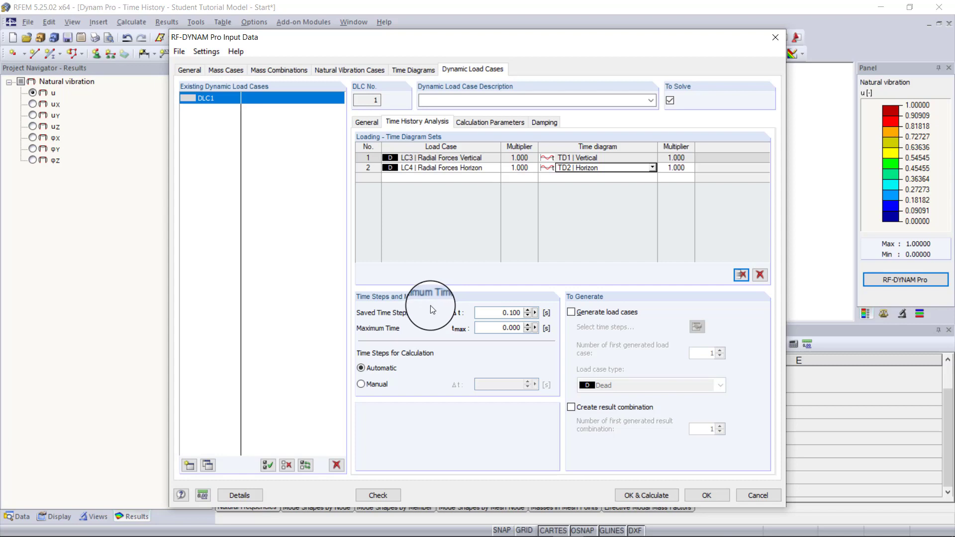
- Set DLC1's saved time steps to 0.01 s and its maximum time to 15 s
left_click(497, 313)
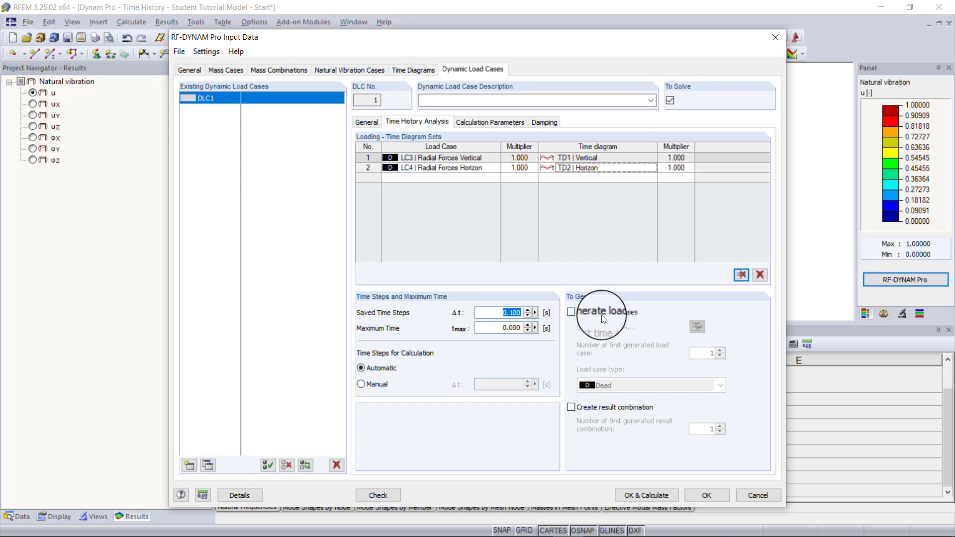
type("0.01")
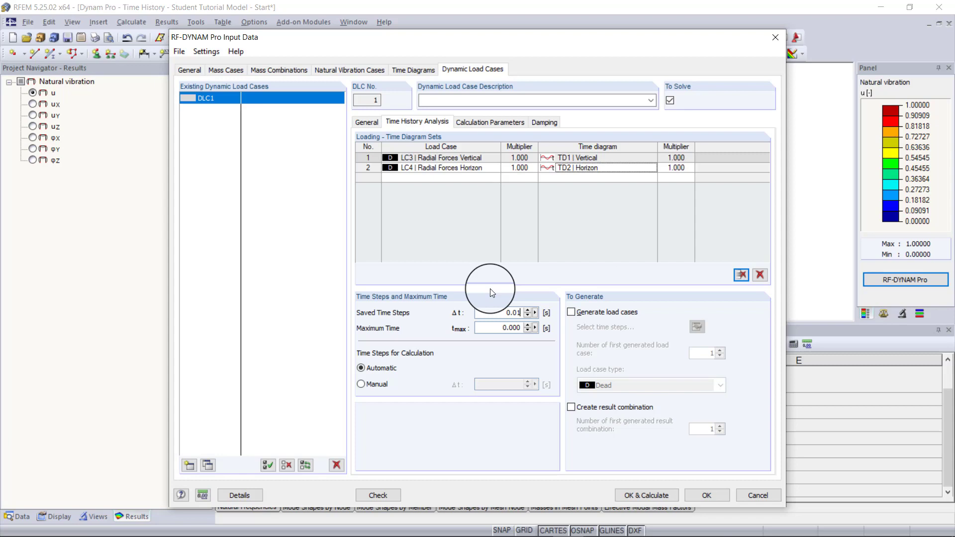
key("Tab")
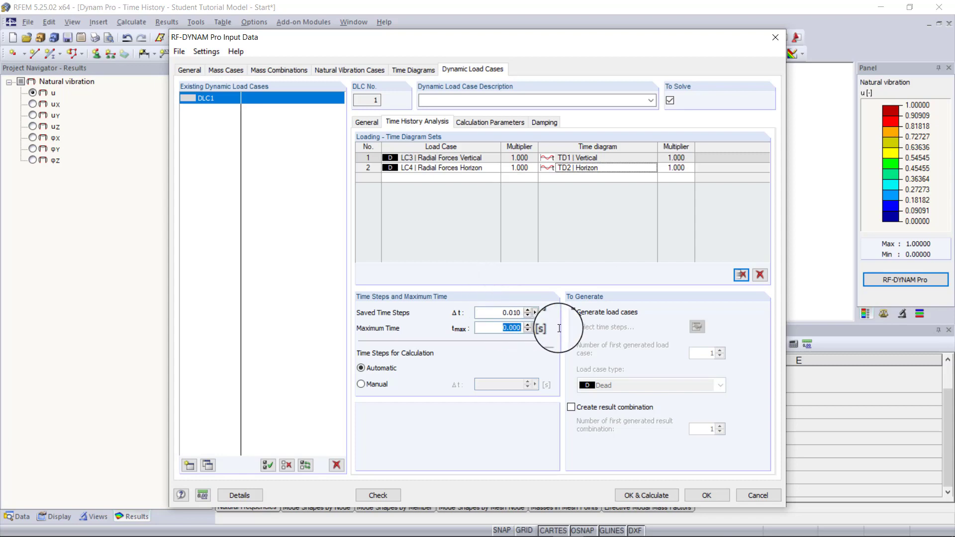
type("15")
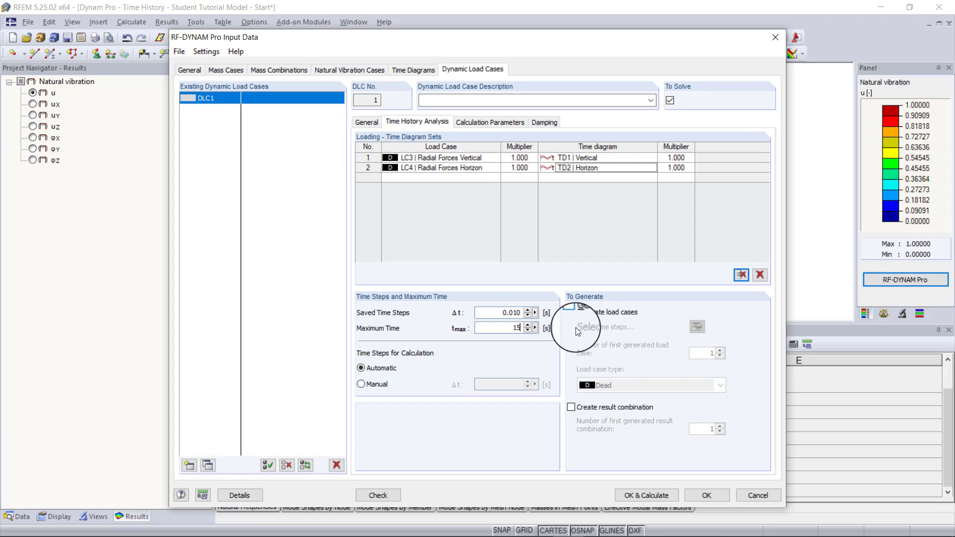
- Check DLC1's calculation parameters, try the linear modal analysis method and restore the linear implicit Newmark analysis
left_click(471, 123)
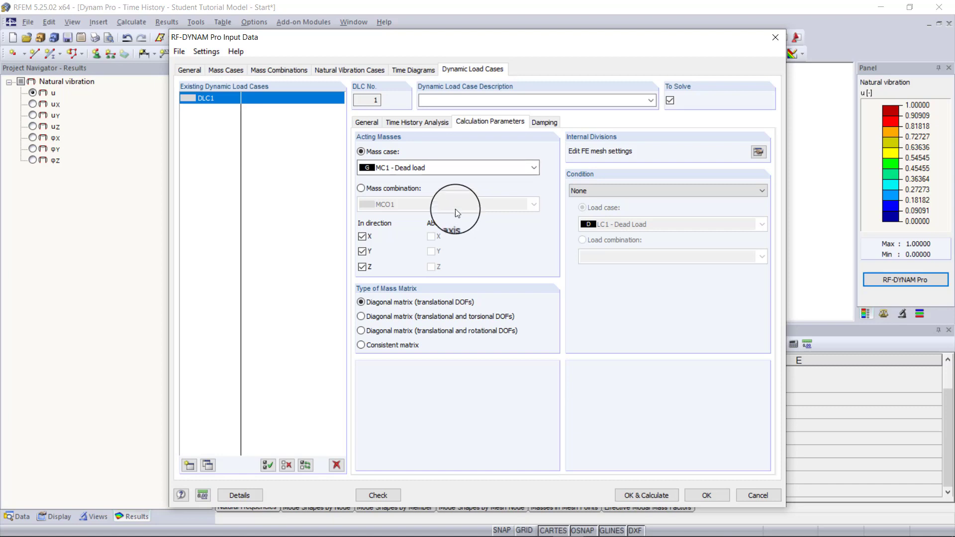
left_click(370, 124)
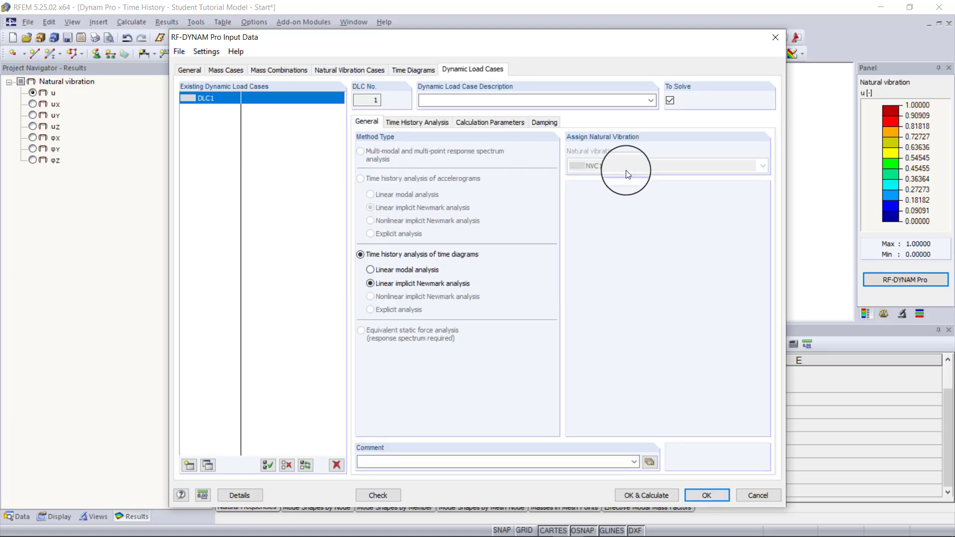
left_click(419, 270)
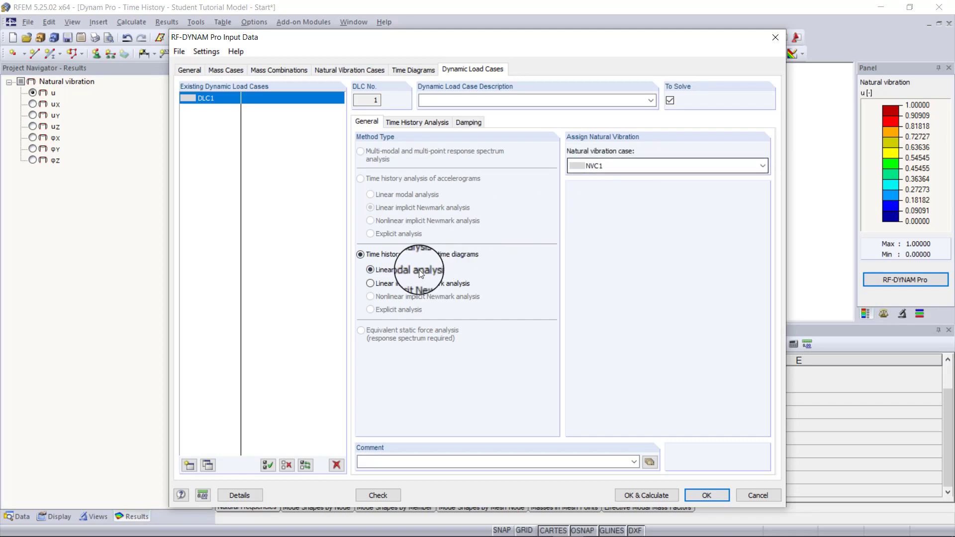
left_click(371, 284)
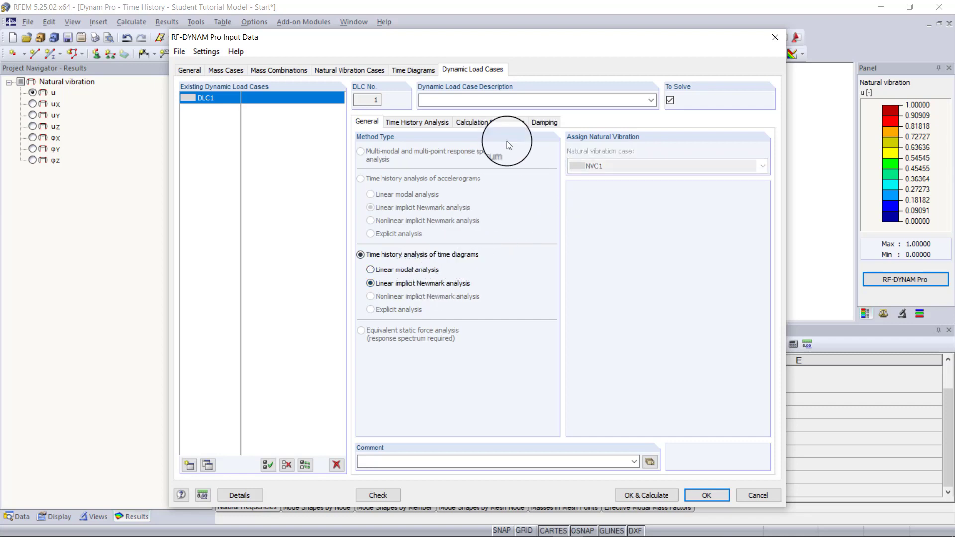
- Set the acting masses in DLC1's calculation parameters to mass combination MCO1
left_click(503, 122)
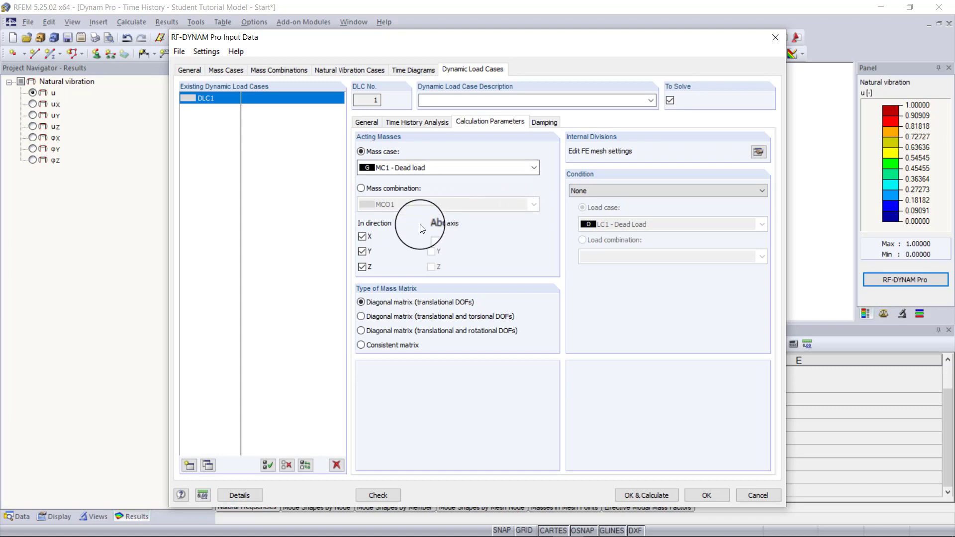
left_click(394, 190)
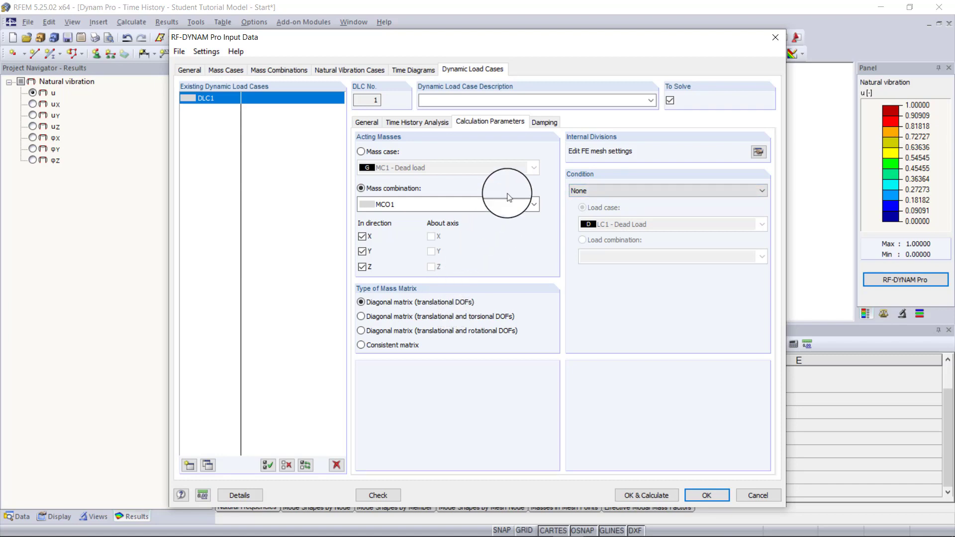
- In the Lehr's to Rayleigh damping calculator for DLC1, enter a first angular frequency of 33.67 rad/s with damping 0.02
left_click(544, 125)
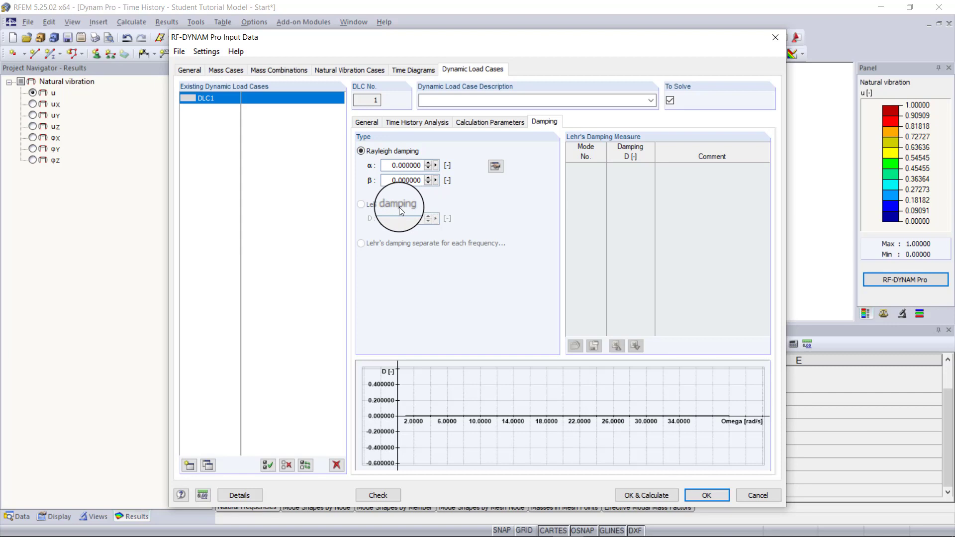
left_click(495, 167)
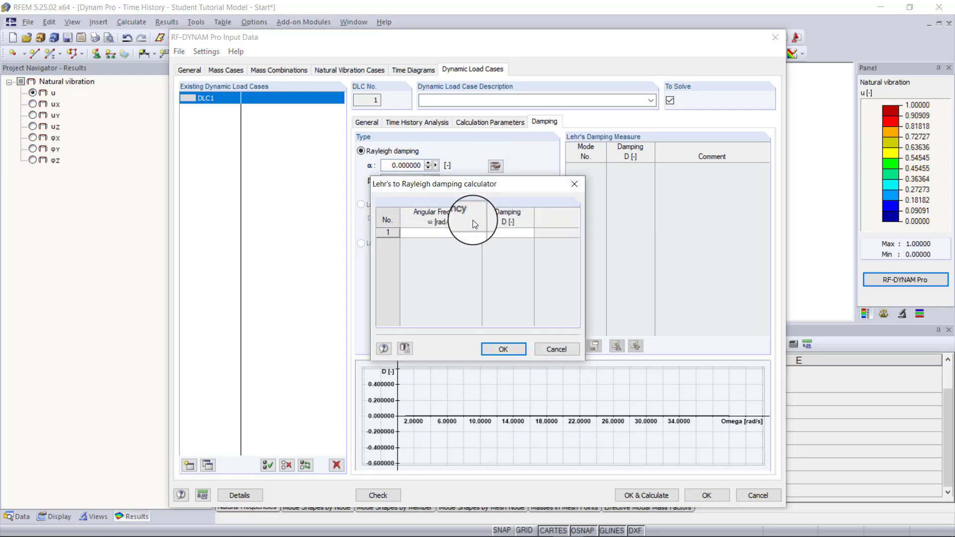
left_click(440, 232)
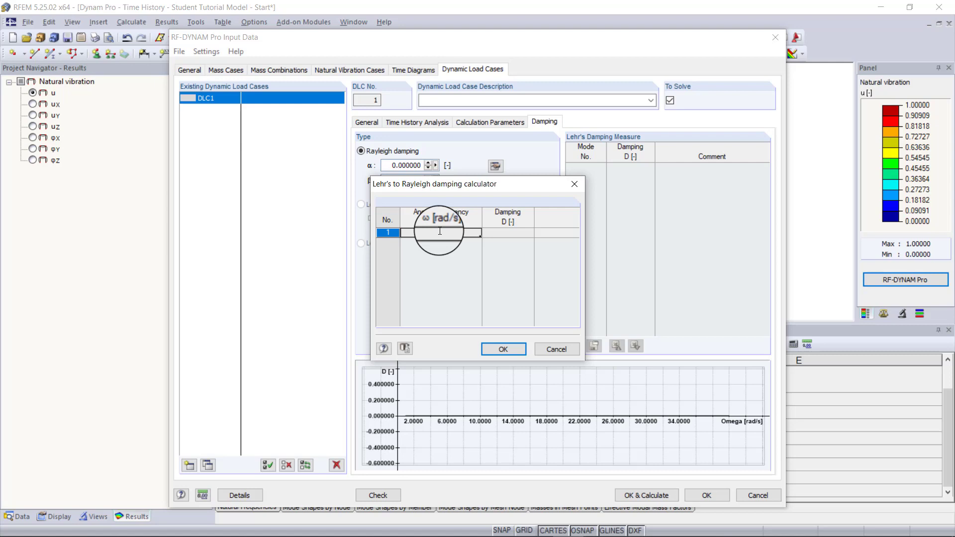
type("3.67")
left_click(516, 232)
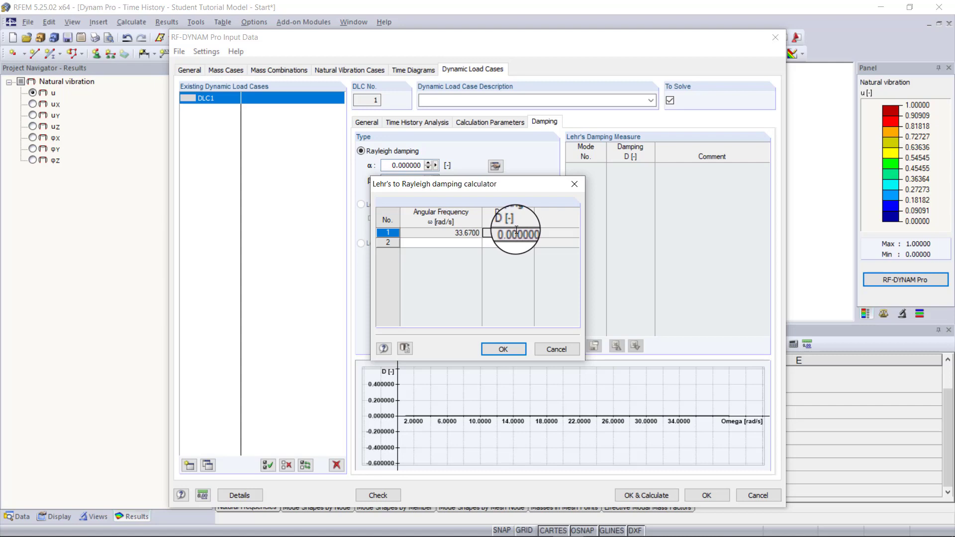
key("BackSpace")
key("BackSpace")
key("BackSpace")
key("BackSpace")
key("BackSpace")
key("BackSpace")
key("BackSpace")
key("BackSpace")
type("0.00")
type("2")
key("Return")
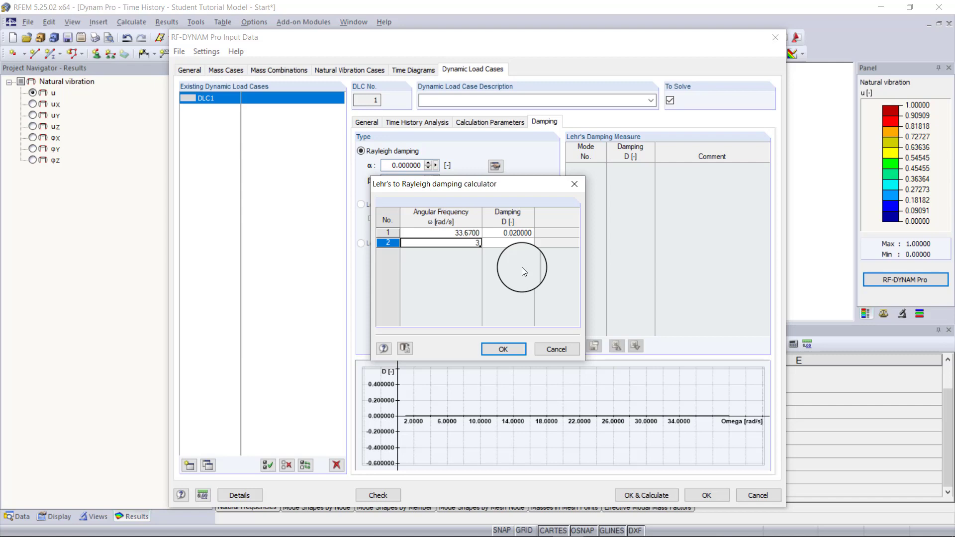
- Add a second angular frequency of 37.02 rad/s with damping 0.02 and apply the calculated Rayleigh coefficients to DLC1
type("37.02")
left_click(514, 243)
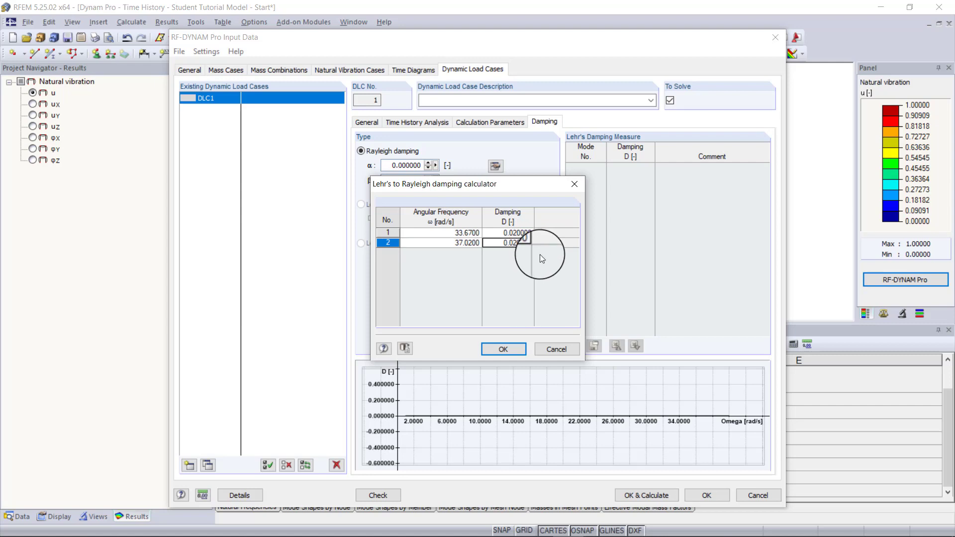
left_click(509, 349)
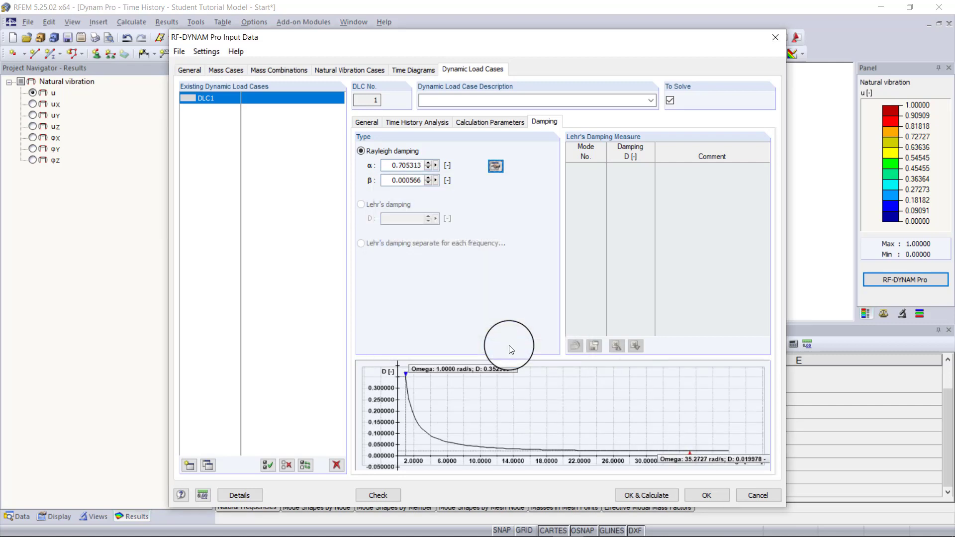